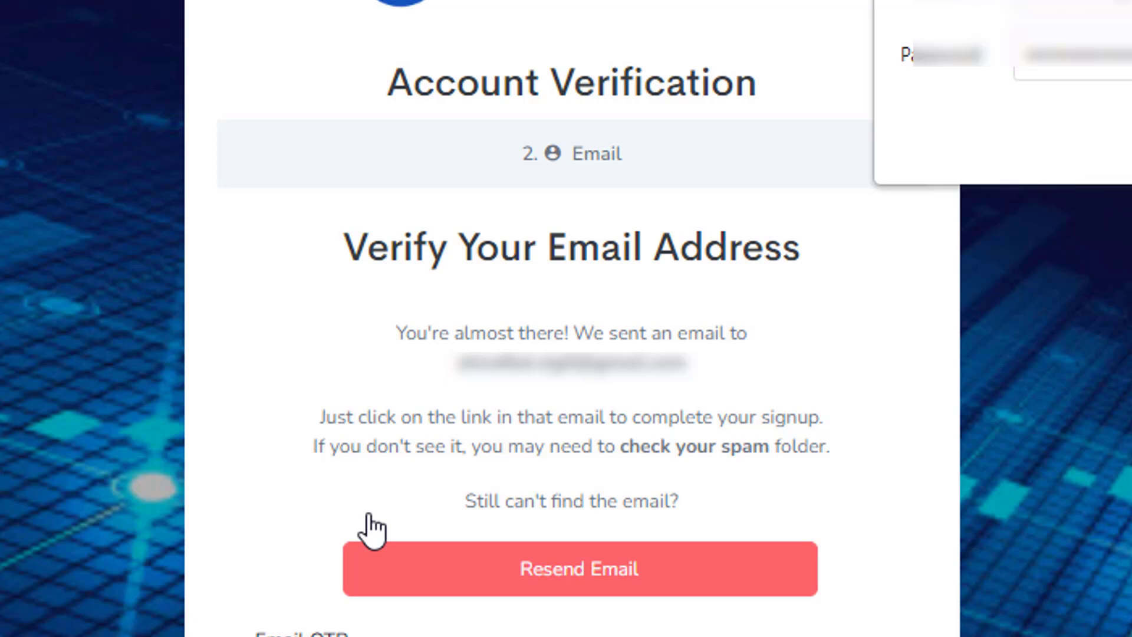
Copy the verification code from the Gmail message into Email OTP and submit it.
{"action": "scroll", "coordinate": [378, 536], "scroll_direction": "down", "scroll_amount": 3}
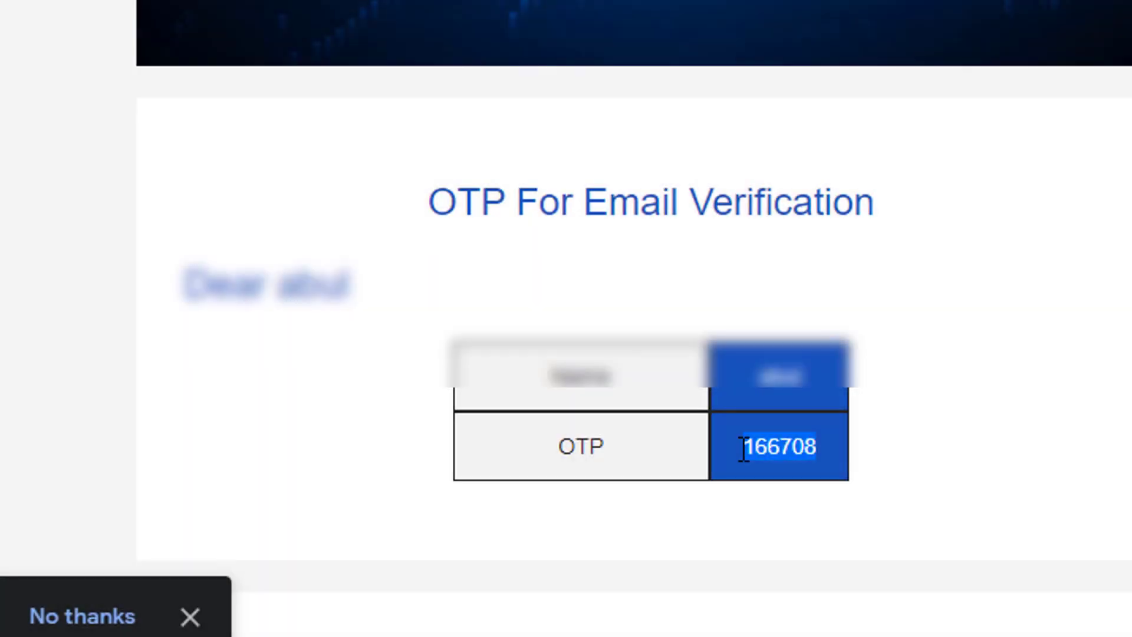
{"action": "mouse_move", "coordinate": [740, 447]}
{"action": "left_mouse_down"}
{"action": "mouse_move", "coordinate": [822, 447]}
{"action": "mouse_move", "coordinate": [756, 446]}
{"action": "left_mouse_up"}
{"action": "left_click", "coordinate": [864, 448]}
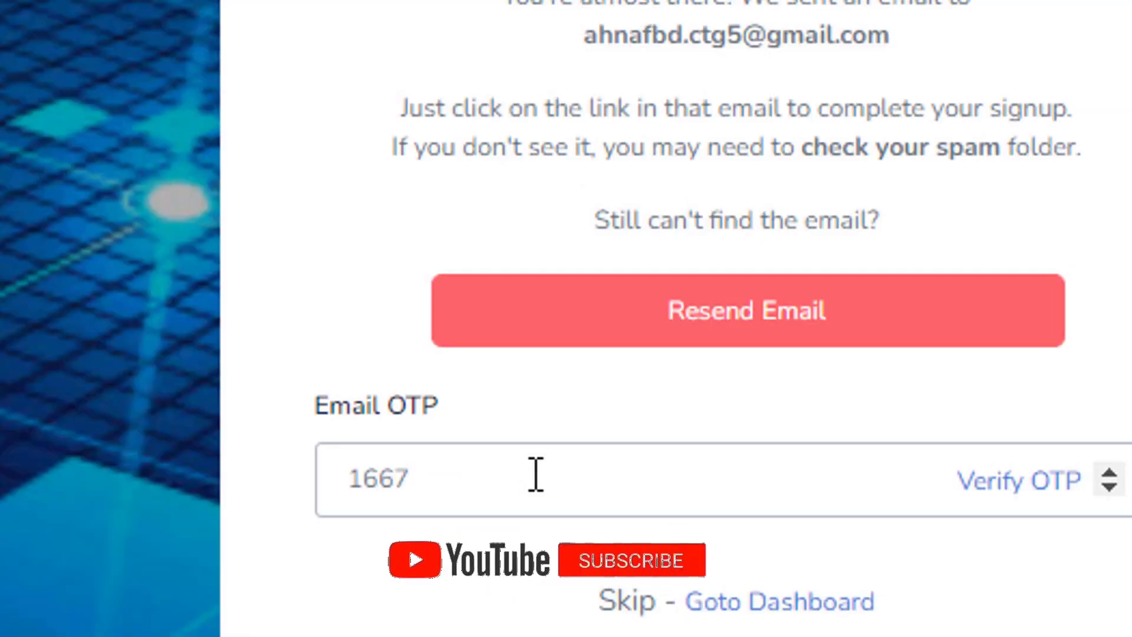
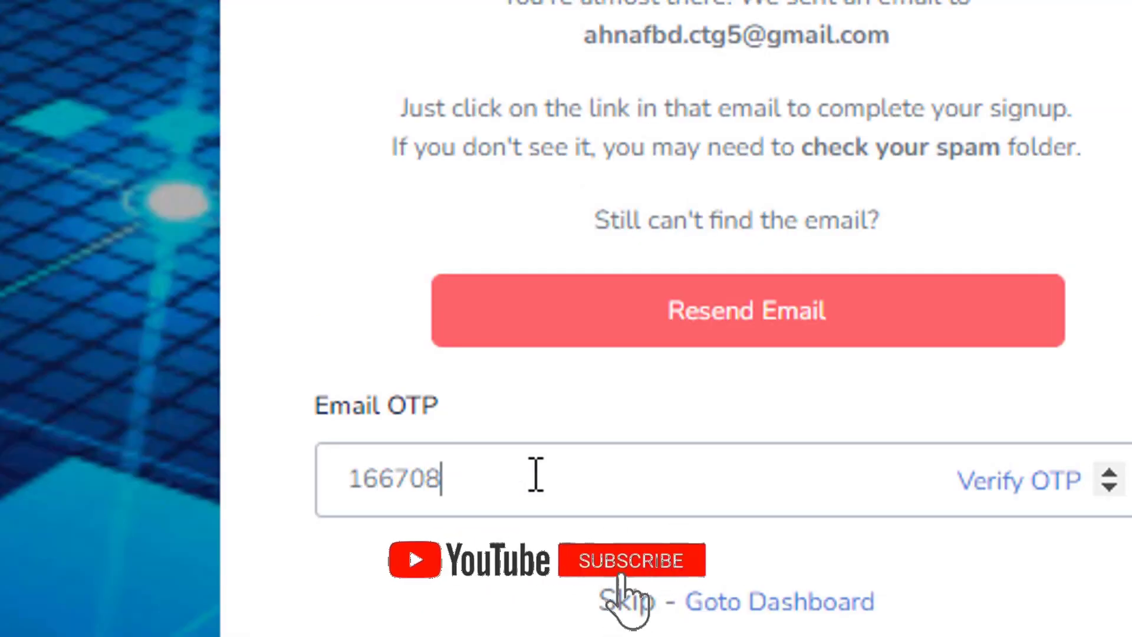
{"action": "scroll", "coordinate": [602, 448], "scroll_direction": "down", "scroll_amount": 4}
{"action": "left_click", "coordinate": [882, 448]}
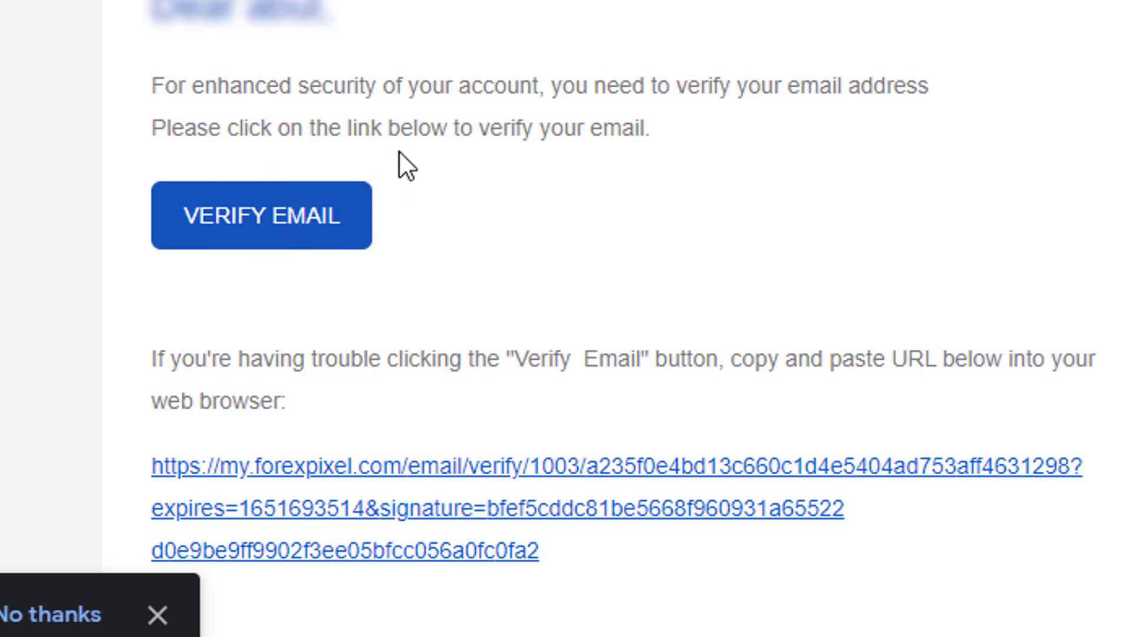
Follow the email's VERIFY EMAIL link to confirm the address and return to the dashboard.
{"action": "left_click", "coordinate": [265, 219]}
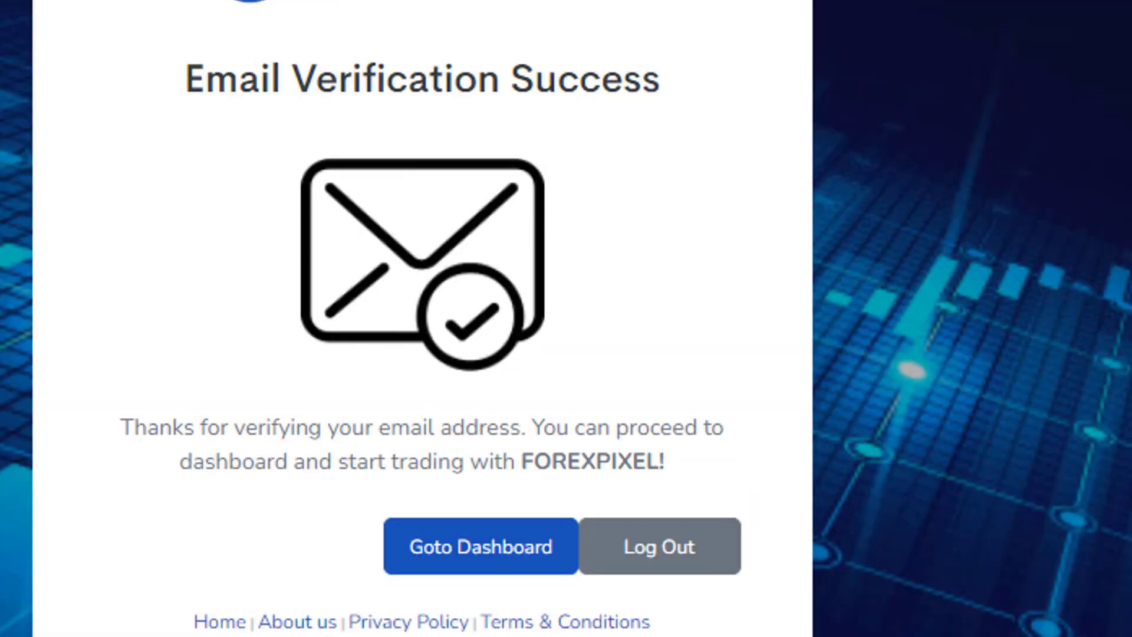
{"action": "left_click_drag", "start_coordinate": [143, 427], "coordinate": [665, 461]}
{"action": "left_click", "coordinate": [602, 187]}
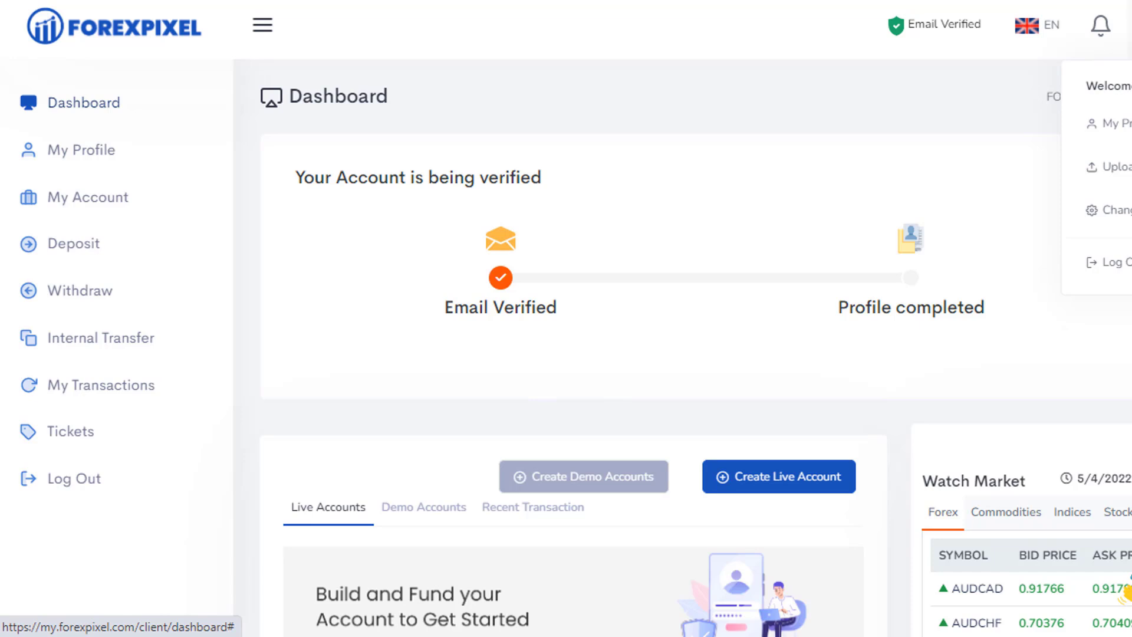
{"action": "left_click", "coordinate": [102, 151]}
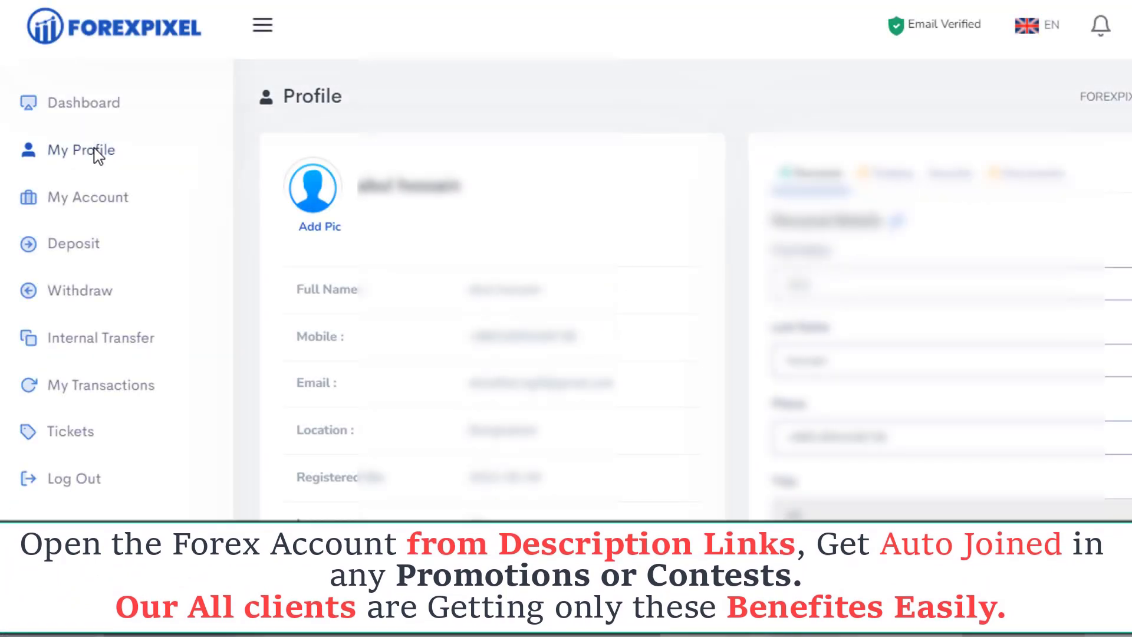
{"action": "scroll", "coordinate": [871, 338], "scroll_direction": "down", "scroll_amount": 5}
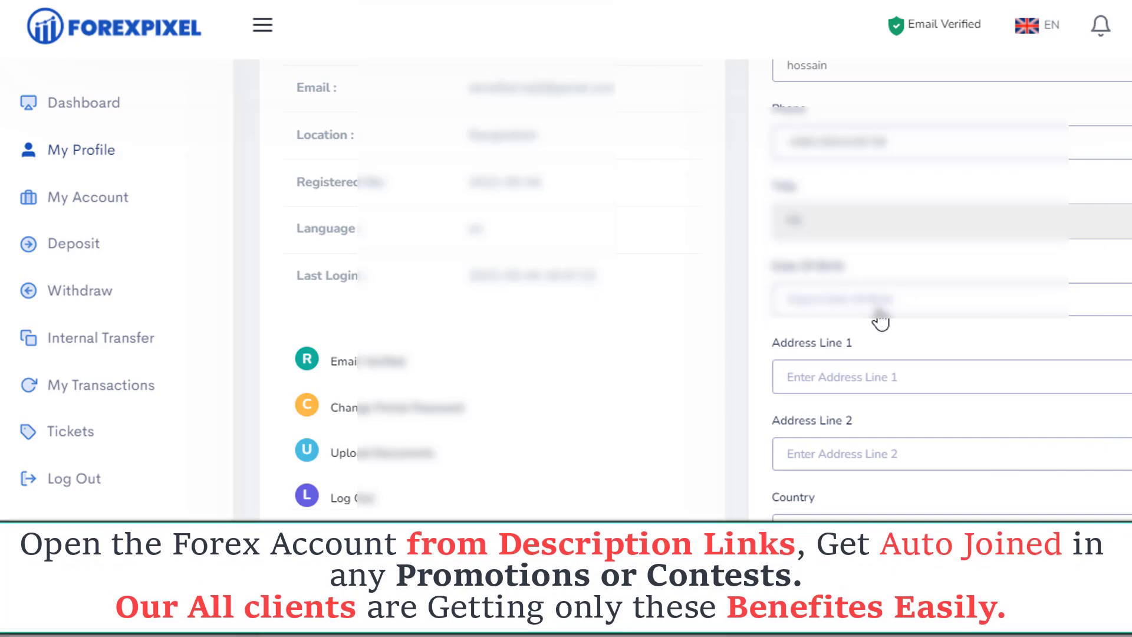
{"action": "scroll", "coordinate": [879, 319], "scroll_direction": "up", "scroll_amount": 5}
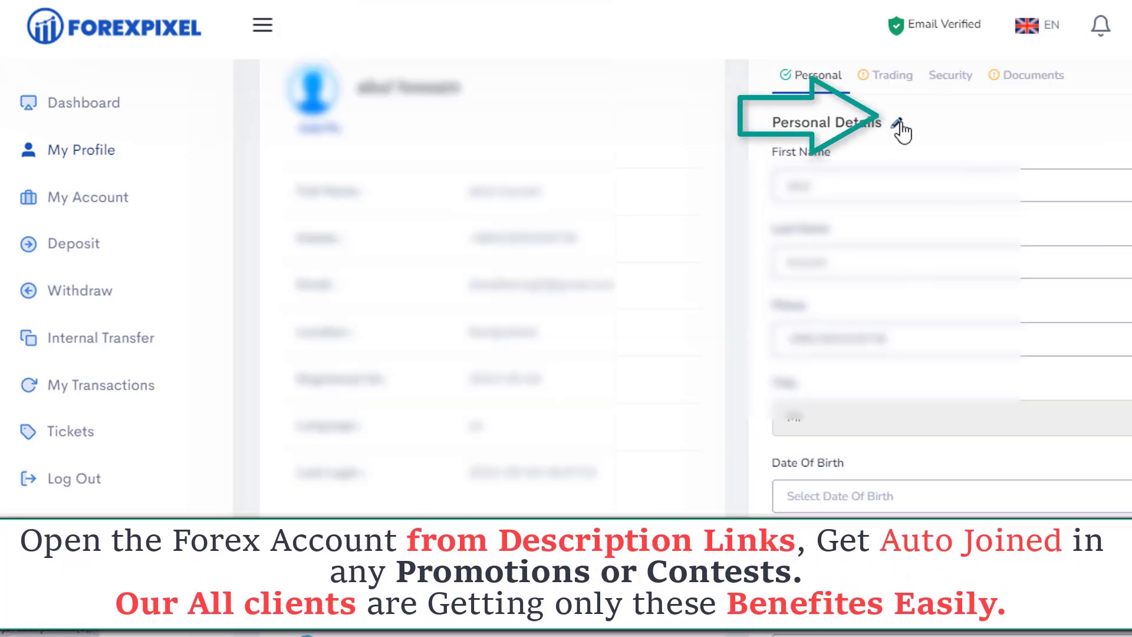
{"action": "left_click", "coordinate": [894, 125]}
{"action": "scroll", "coordinate": [316, 247], "scroll_direction": "down", "scroll_amount": 5}
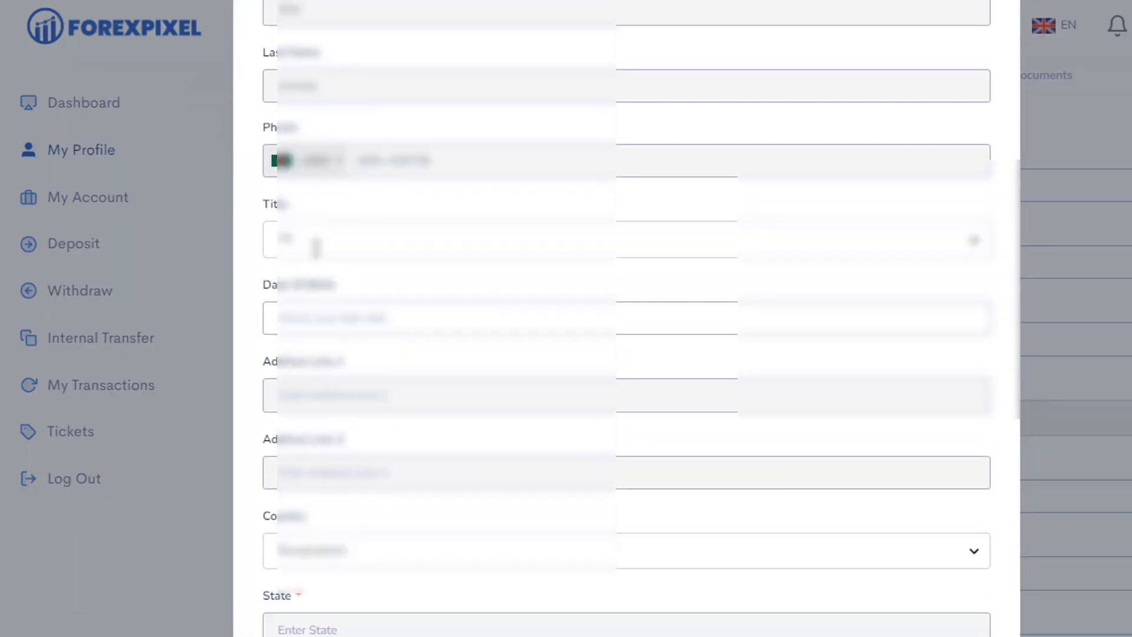
{"action": "left_click", "coordinate": [394, 212]}
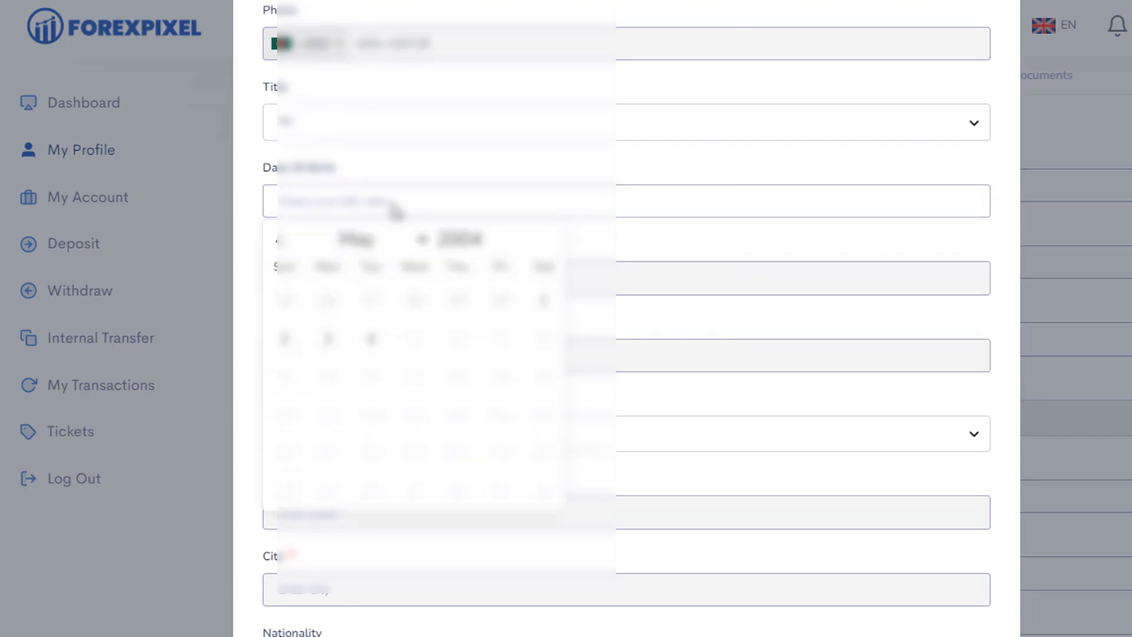
{"action": "left_click", "coordinate": [501, 246]}
{"action": "left_click", "coordinate": [500, 247]}
{"action": "left_click", "coordinate": [500, 247]}
{"action": "left_click", "coordinate": [501, 246]}
{"action": "left_click", "coordinate": [501, 246]}
{"action": "left_click", "coordinate": [500, 247]}
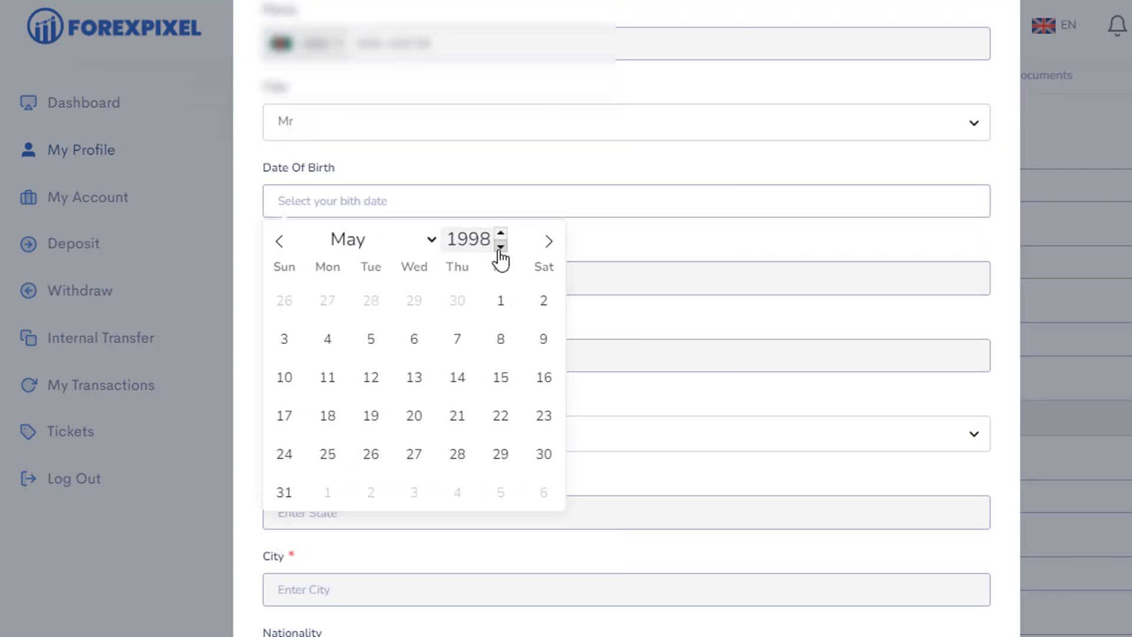
{"action": "left_click", "coordinate": [457, 415]}
Fill in both address lines, the state and the city, then submit the personal details.
{"action": "type", "text": "aa"}
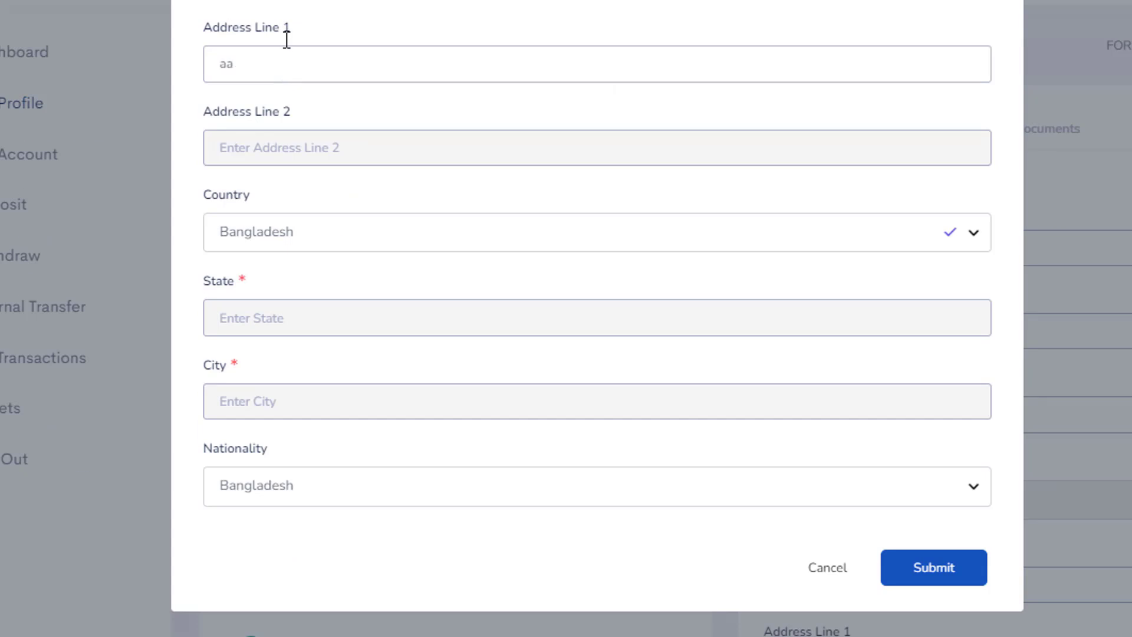
{"action": "type", "text": "dress"}
{"action": "left_click", "coordinate": [237, 143]}
{"action": "type", "text": "adresss"}
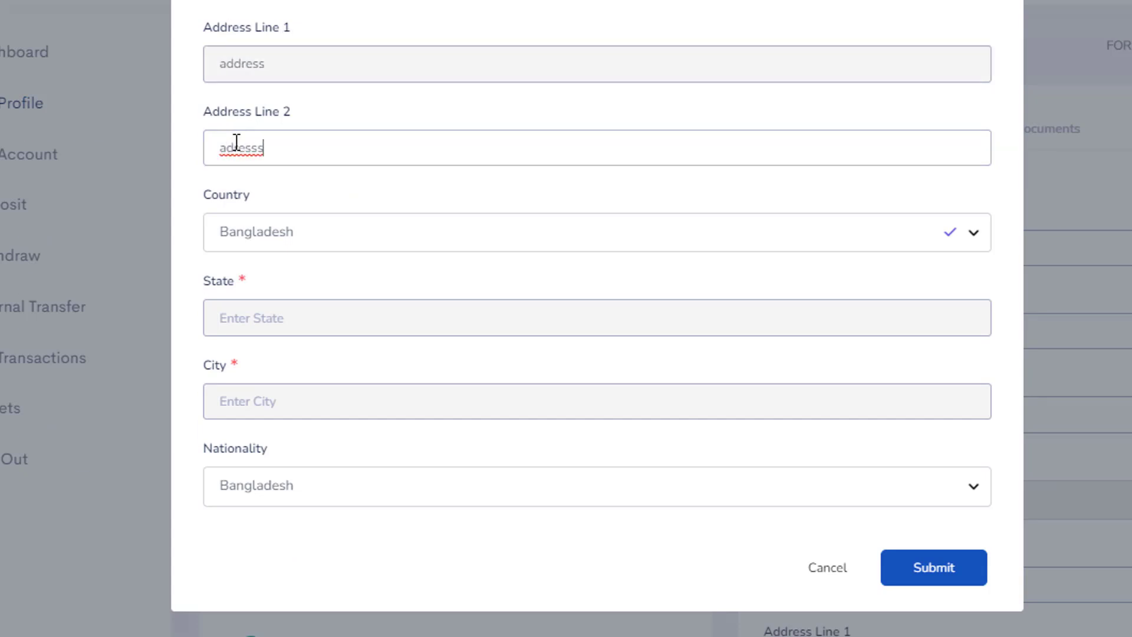
{"action": "type", "text": " 2nd page...."}
{"action": "left_click", "coordinate": [247, 328]}
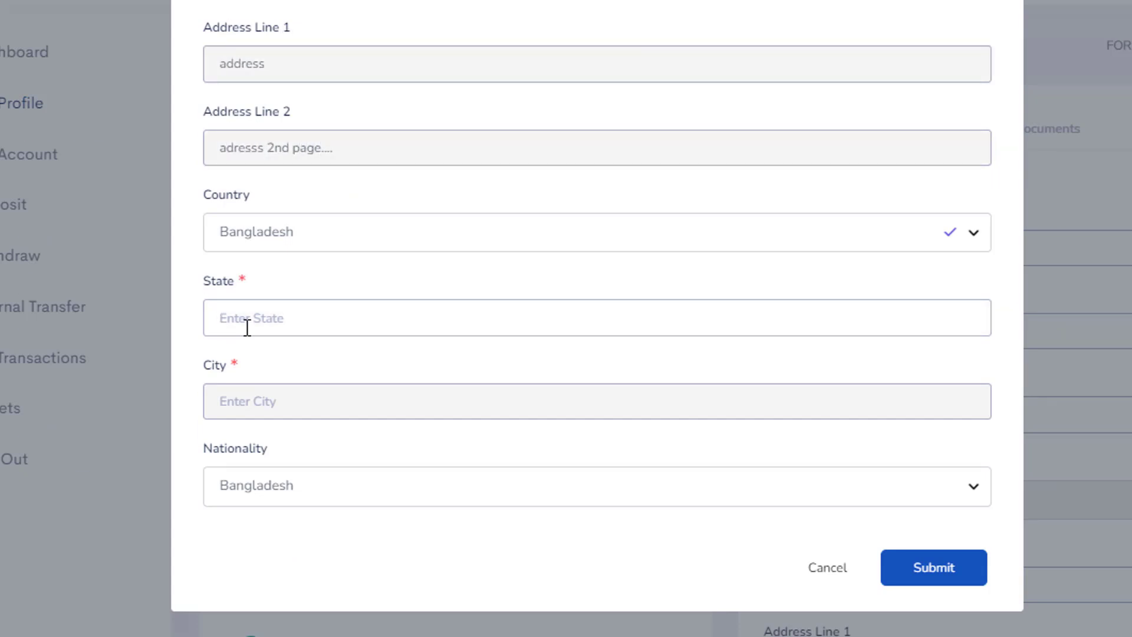
{"action": "left_click", "coordinate": [265, 402]}
{"action": "type", "text": "da"}
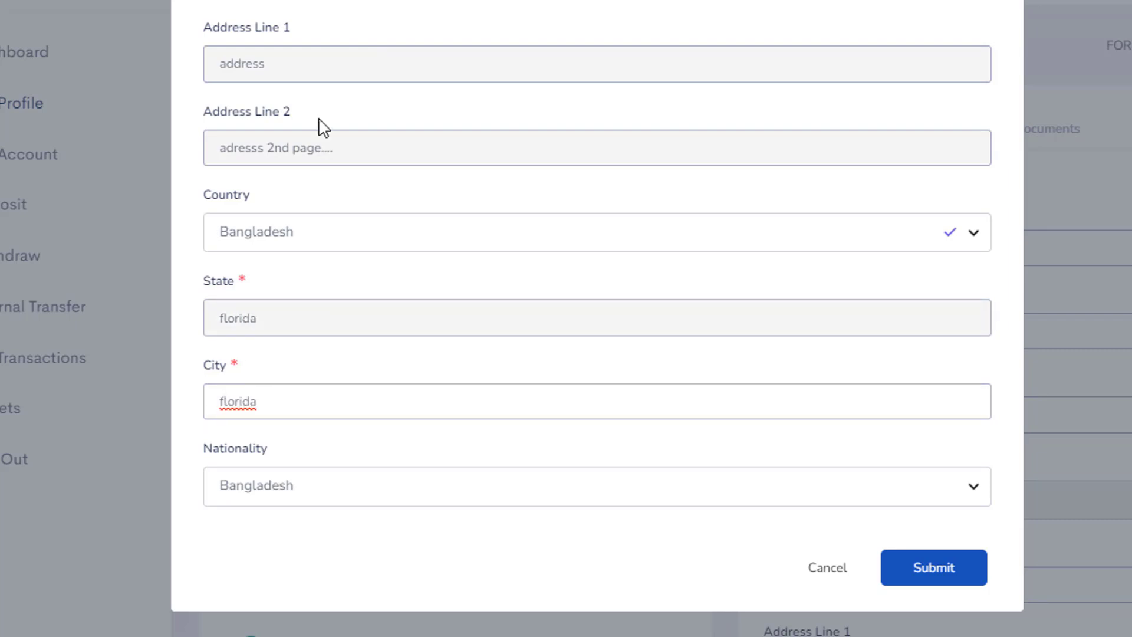
{"action": "left_click", "coordinate": [908, 578]}
Set net worth under $10,000, income under $5,000, employment Student and income source Savings.
{"action": "left_click", "coordinate": [479, 275]}
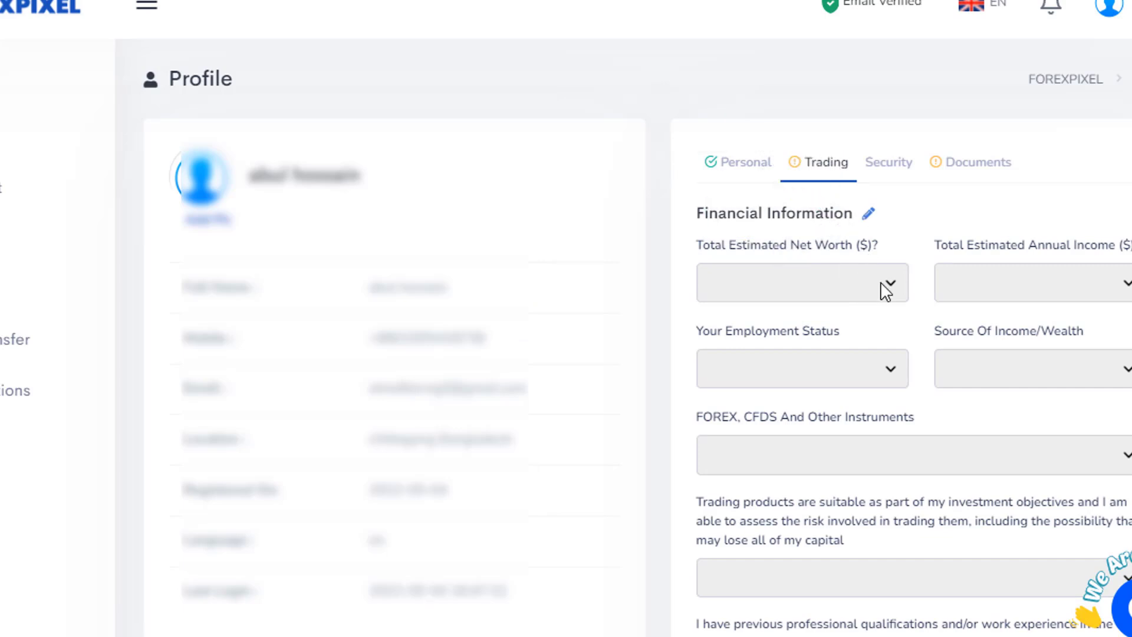
{"action": "left_click", "coordinate": [868, 216]}
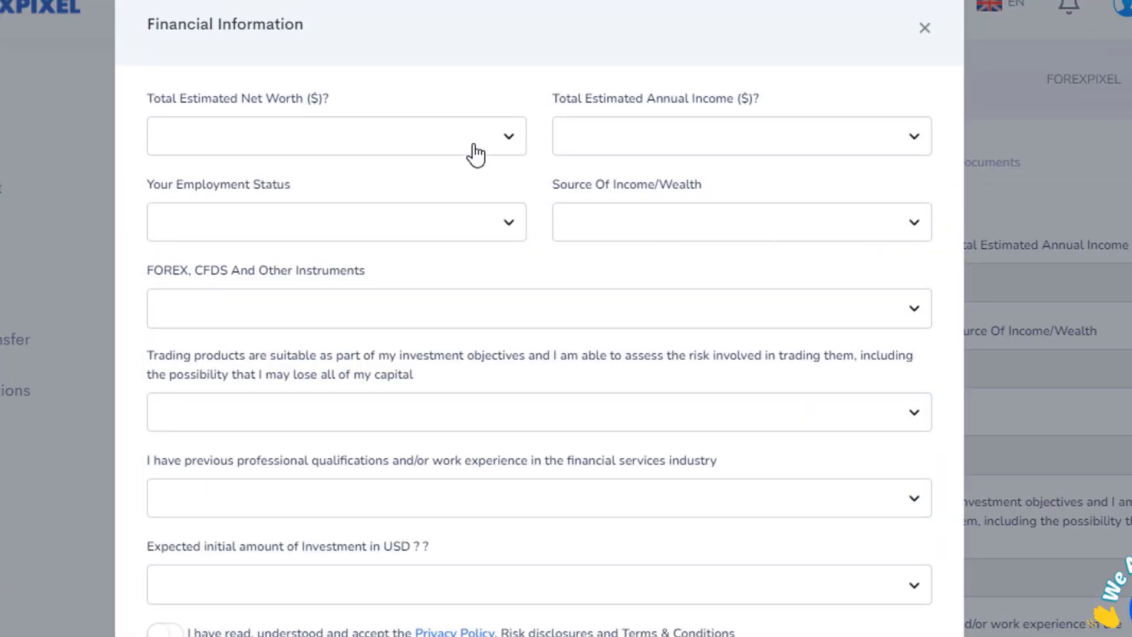
{"action": "left_click", "coordinate": [521, 145]}
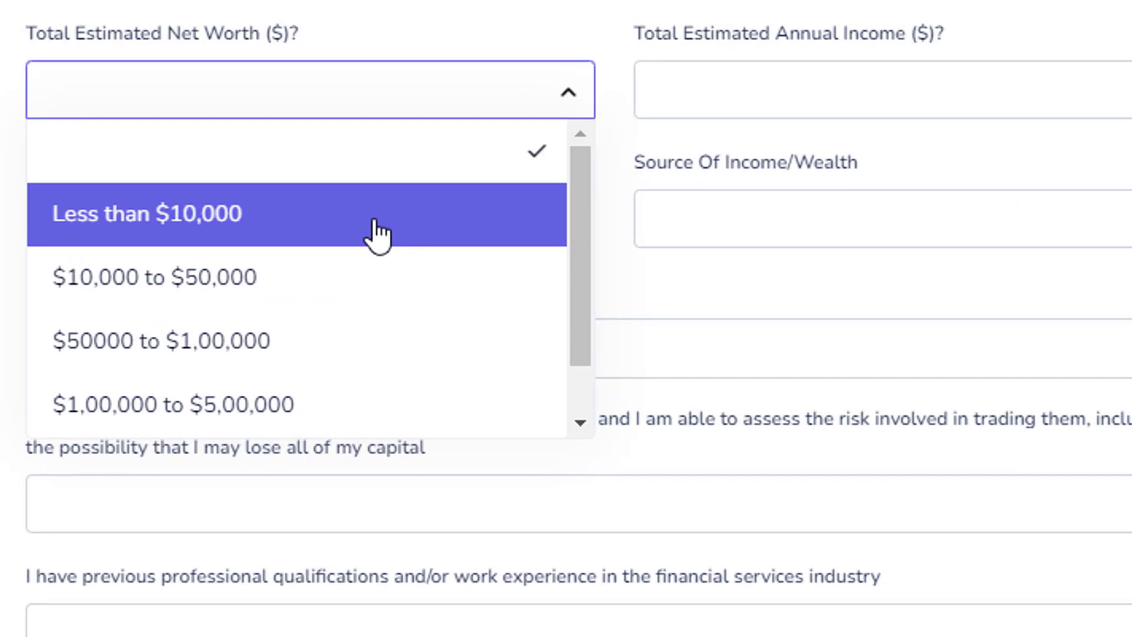
{"action": "left_click", "coordinate": [376, 232]}
{"action": "left_click", "coordinate": [1002, 89]}
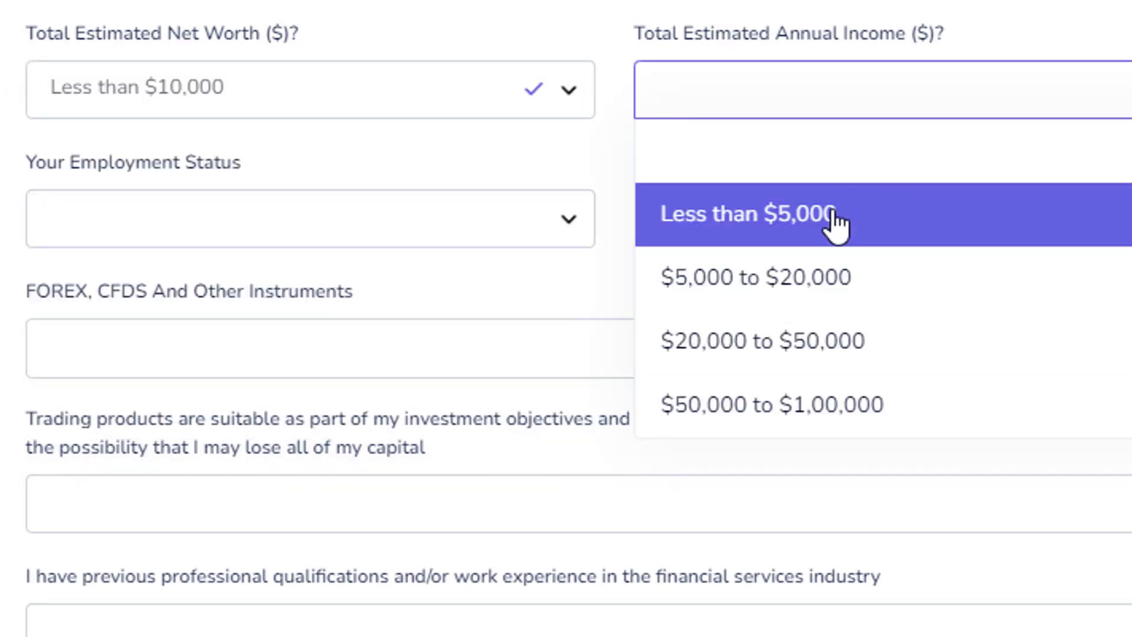
{"action": "left_click", "coordinate": [836, 223]}
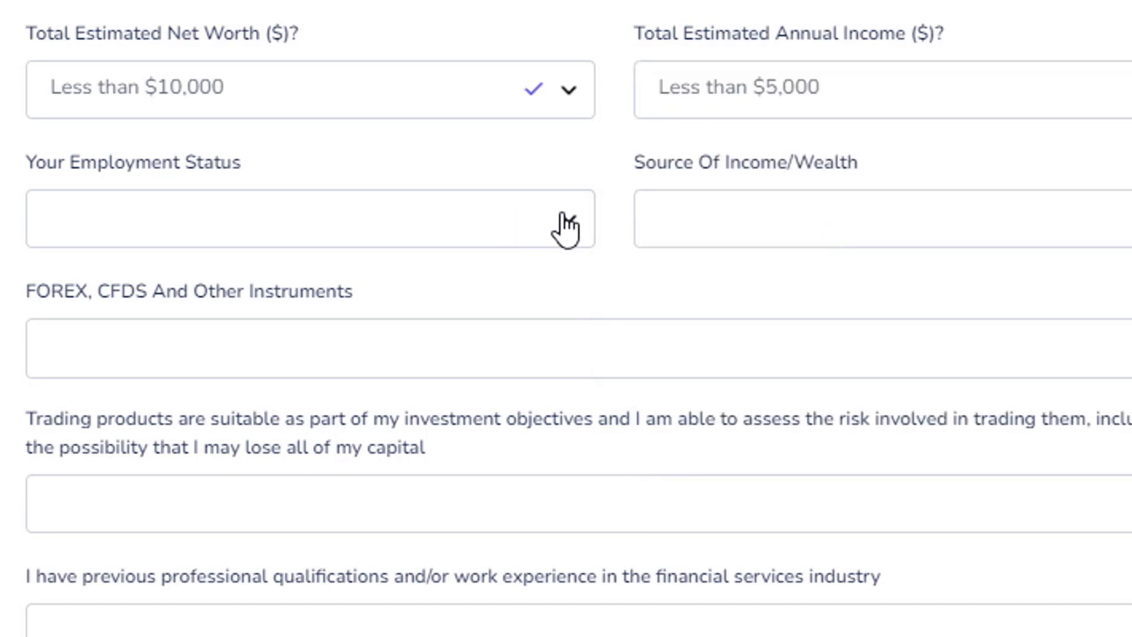
{"action": "left_click", "coordinate": [563, 228]}
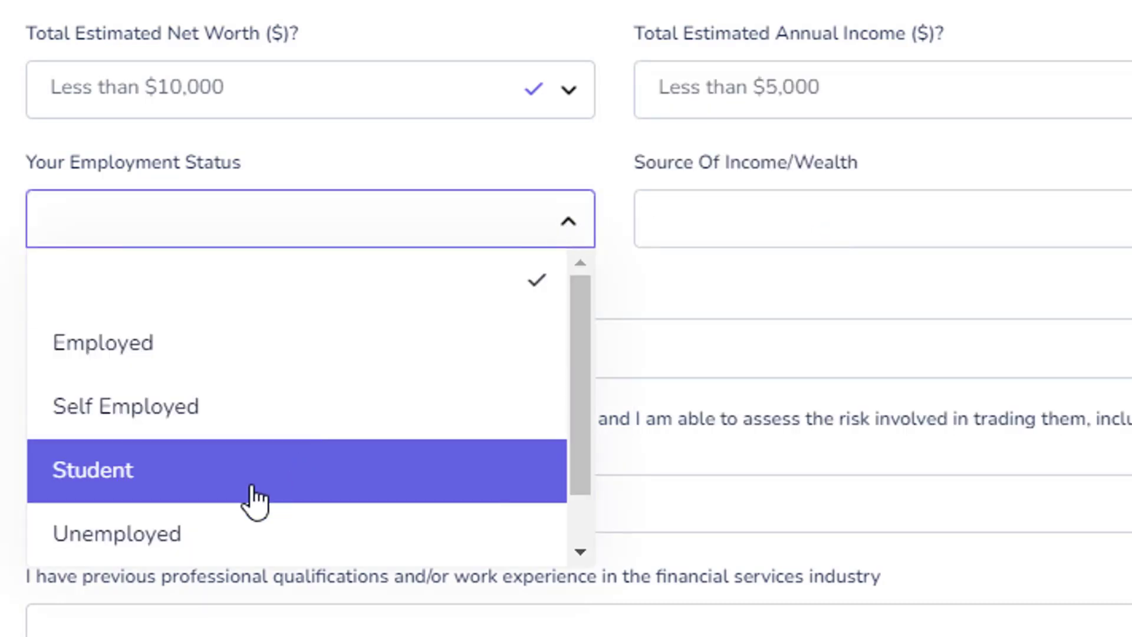
{"action": "left_click", "coordinate": [242, 489]}
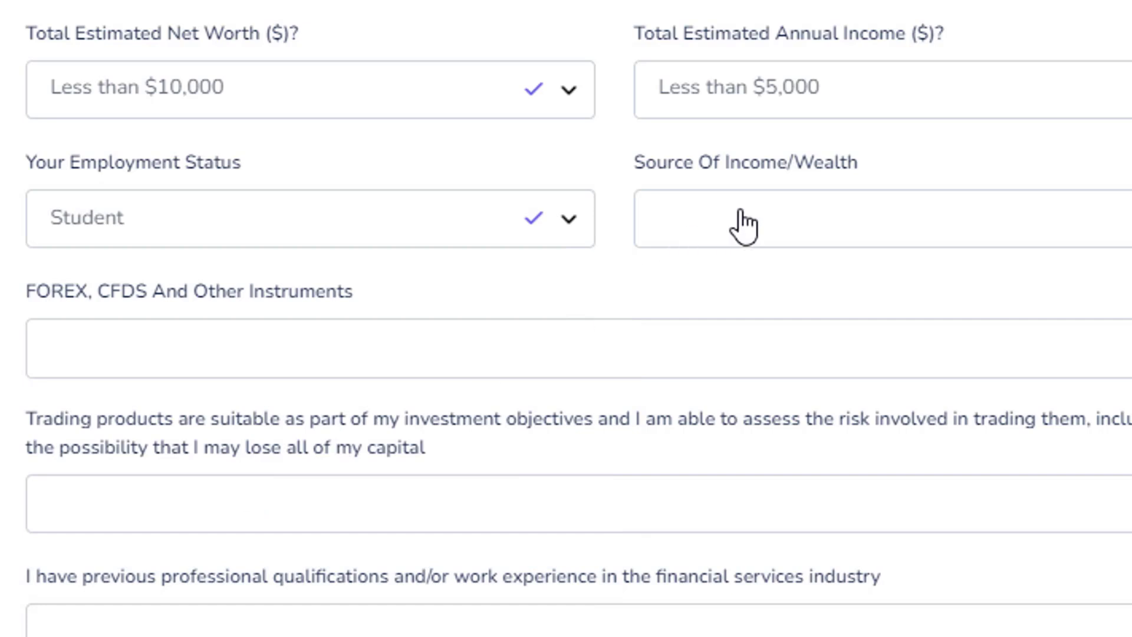
{"action": "left_click", "coordinate": [884, 231]}
{"action": "left_click", "coordinate": [760, 416]}
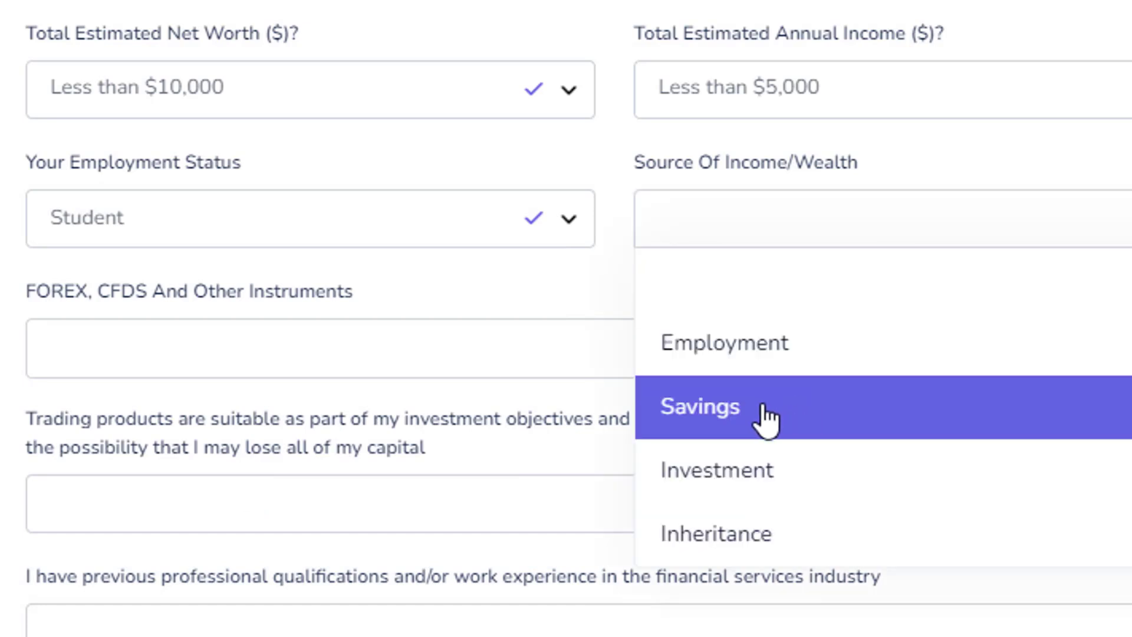
Answer Yes to experience, suitability and qualifications, pick investment Less than $5,000, and submit.
{"action": "left_click", "coordinate": [384, 366]}
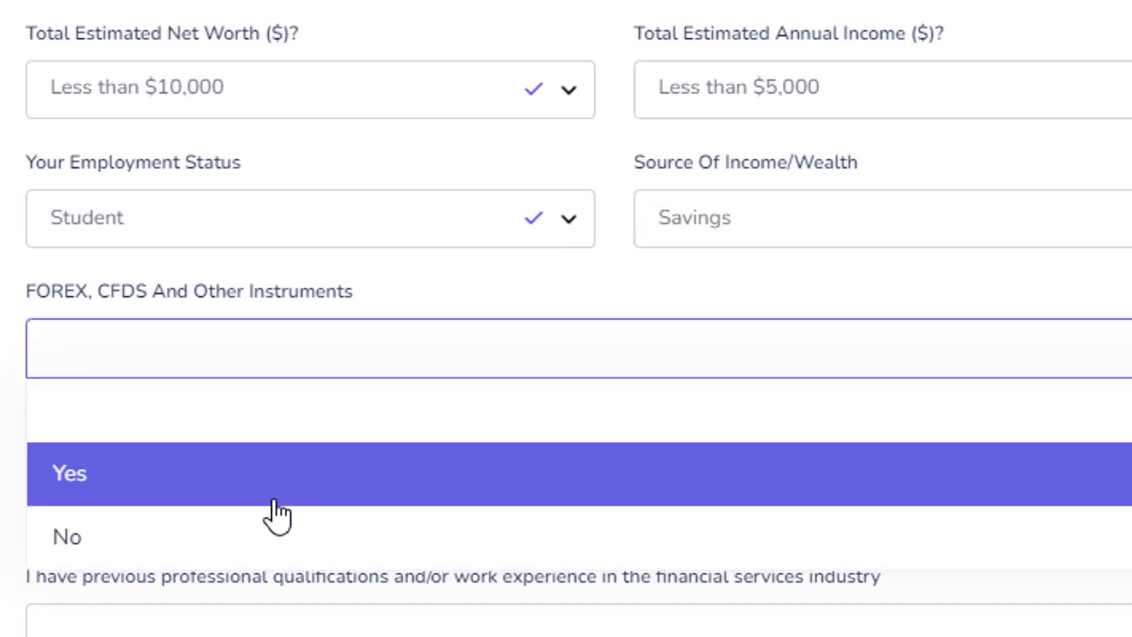
{"action": "left_click", "coordinate": [275, 489]}
{"action": "scroll", "coordinate": [283, 493], "scroll_direction": "down", "scroll_amount": 3}
{"action": "left_click", "coordinate": [311, 333]}
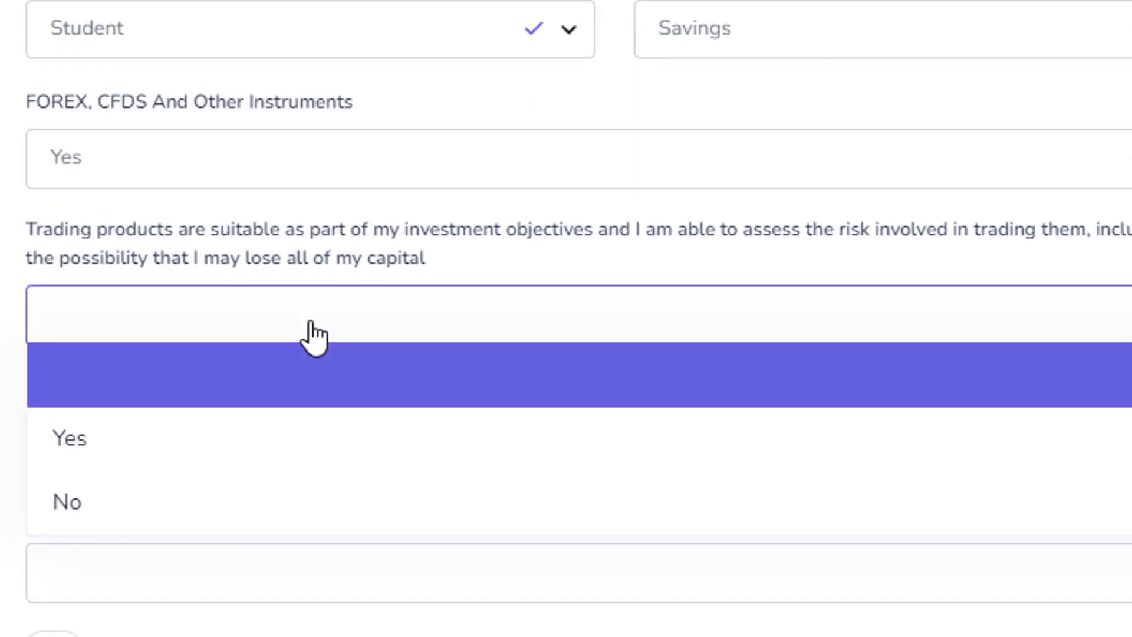
{"action": "left_click", "coordinate": [266, 443]}
{"action": "left_click", "coordinate": [261, 451]}
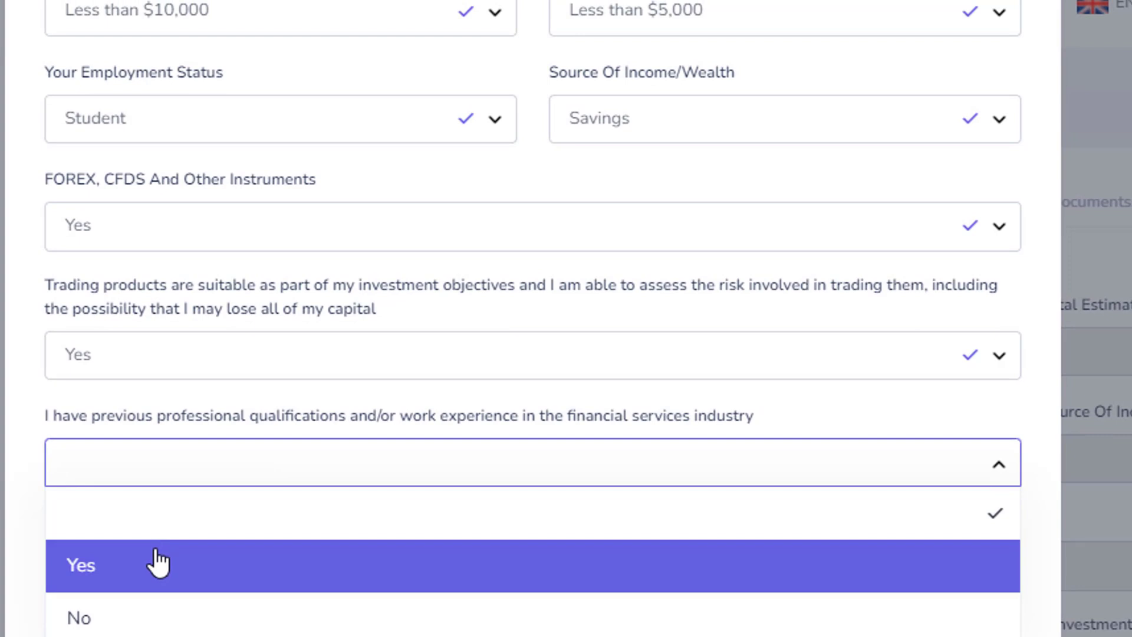
{"action": "left_click", "coordinate": [158, 563]}
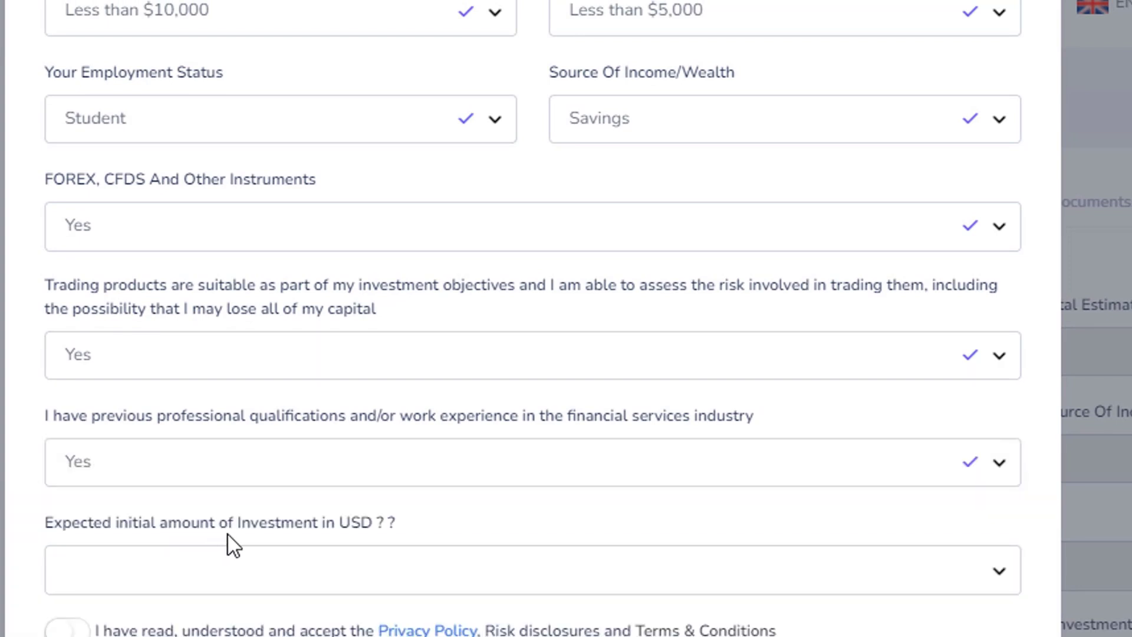
{"action": "left_click", "coordinate": [221, 584]}
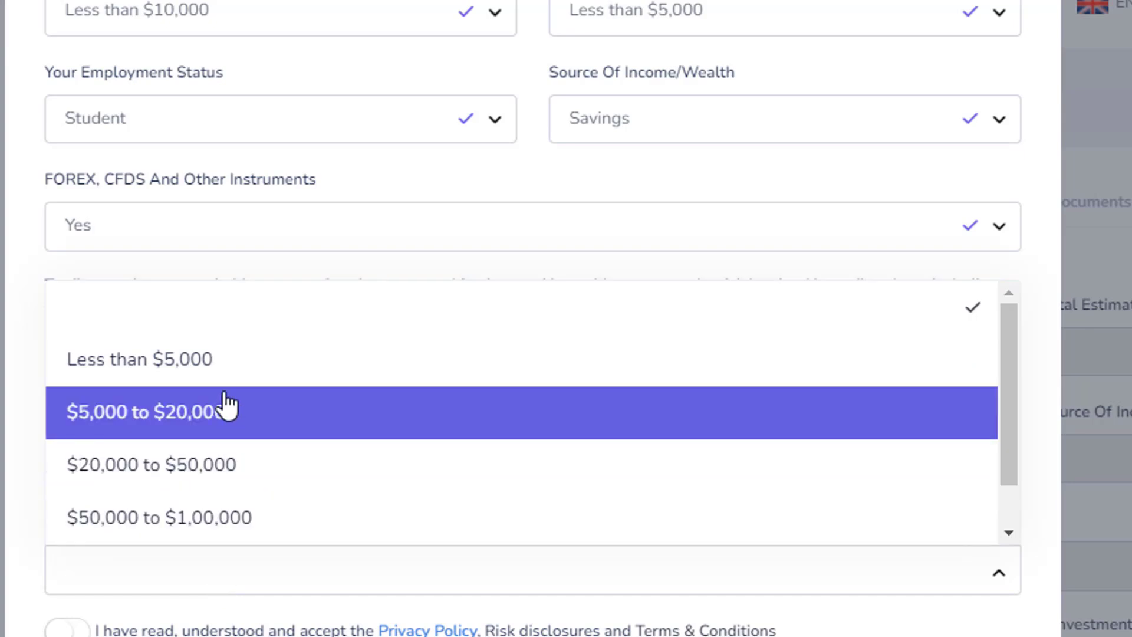
{"action": "left_click", "coordinate": [232, 386]}
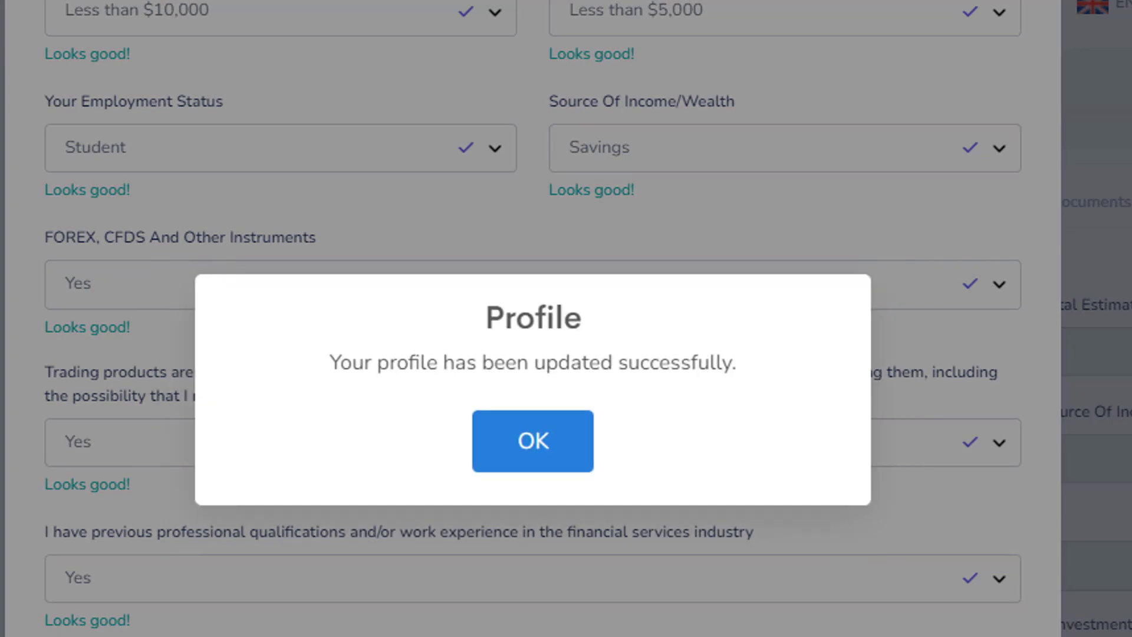
{"action": "left_click", "coordinate": [533, 441]}
{"action": "scroll", "coordinate": [731, 362], "scroll_direction": "down", "scroll_amount": 3}
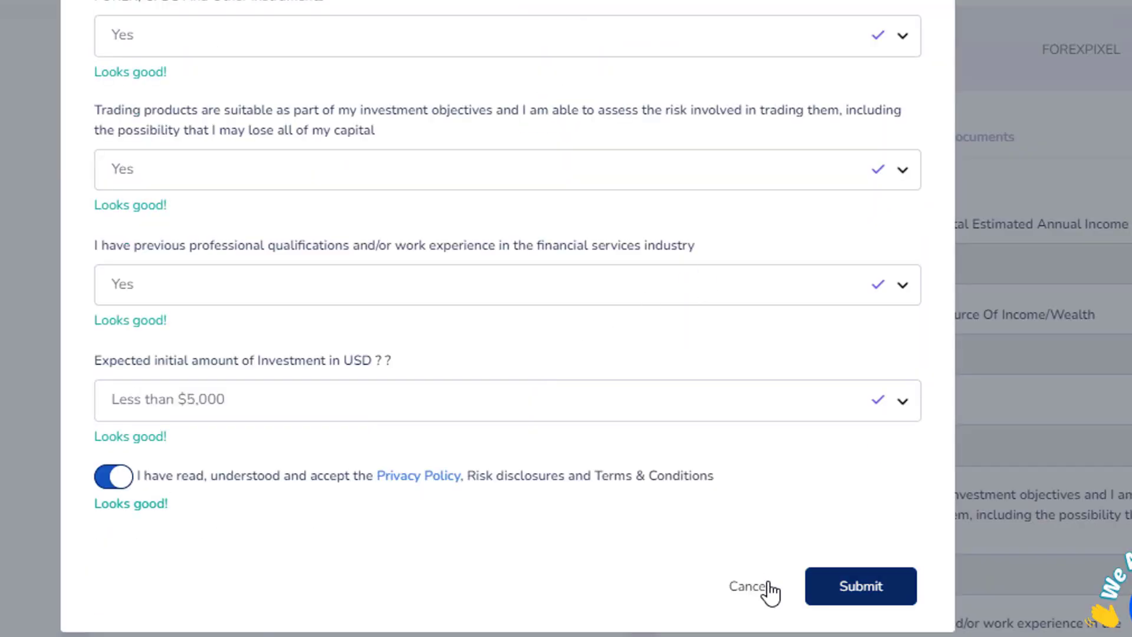
{"action": "left_click", "coordinate": [869, 588]}
In the KYC documents section, attach the front and back images for proof of identification.
{"action": "left_click", "coordinate": [874, 136]}
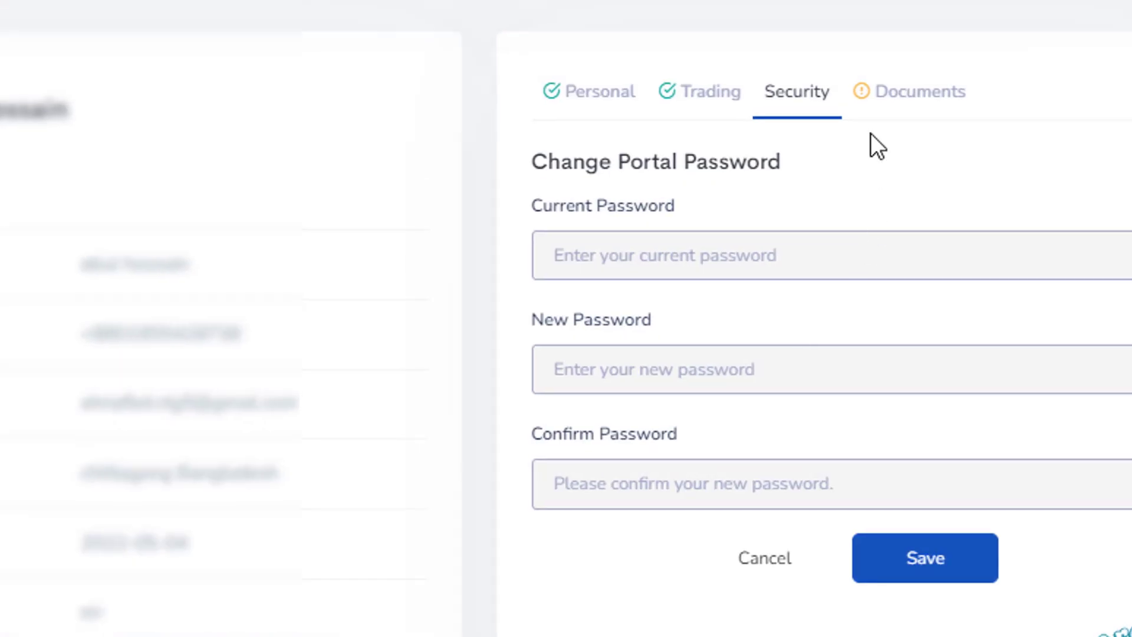
{"action": "left_click", "coordinate": [929, 97]}
{"action": "scroll", "coordinate": [818, 235], "scroll_direction": "down", "scroll_amount": 3}
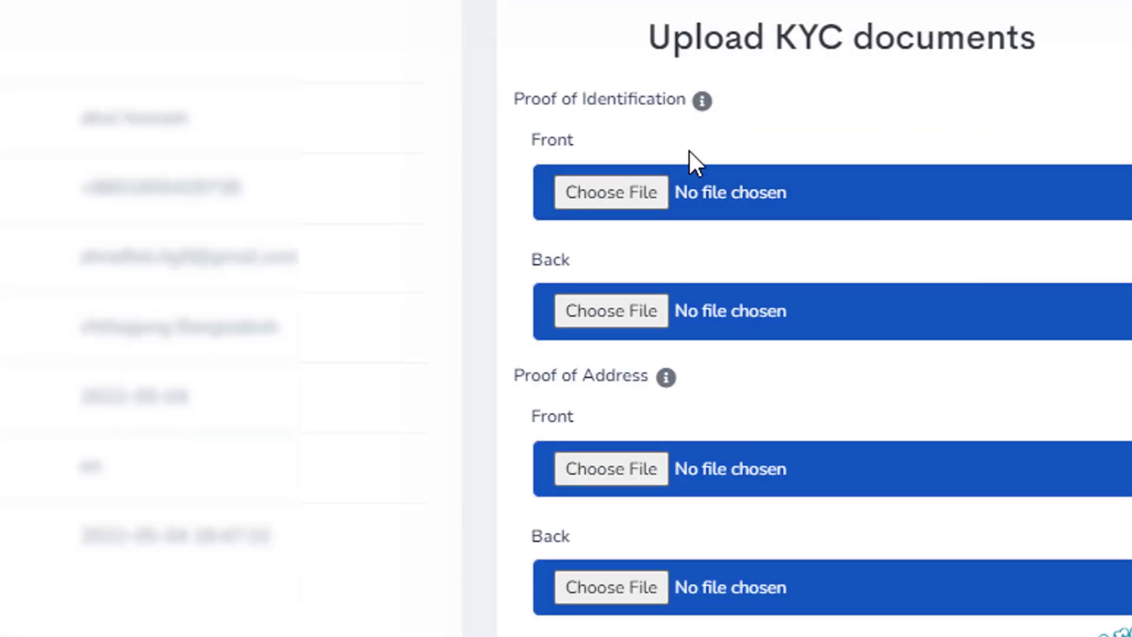
{"action": "left_click", "coordinate": [613, 192]}
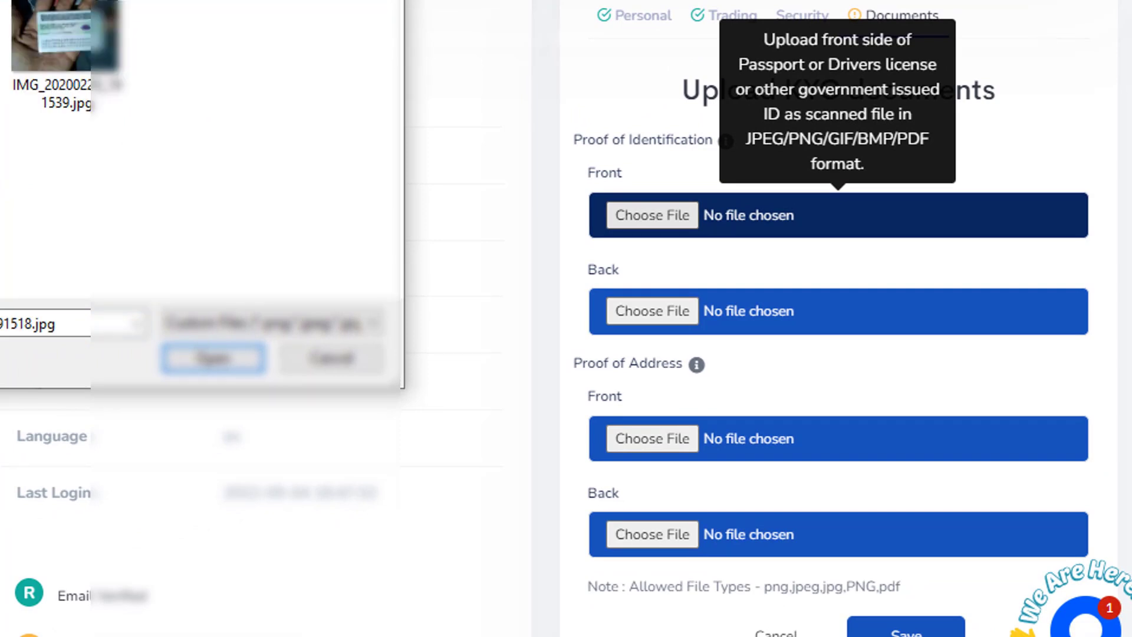
{"action": "key", "text": "Return"}
{"action": "left_click", "coordinate": [660, 312]}
{"action": "left_click", "coordinate": [47, 59]}
{"action": "key", "text": "Return"}
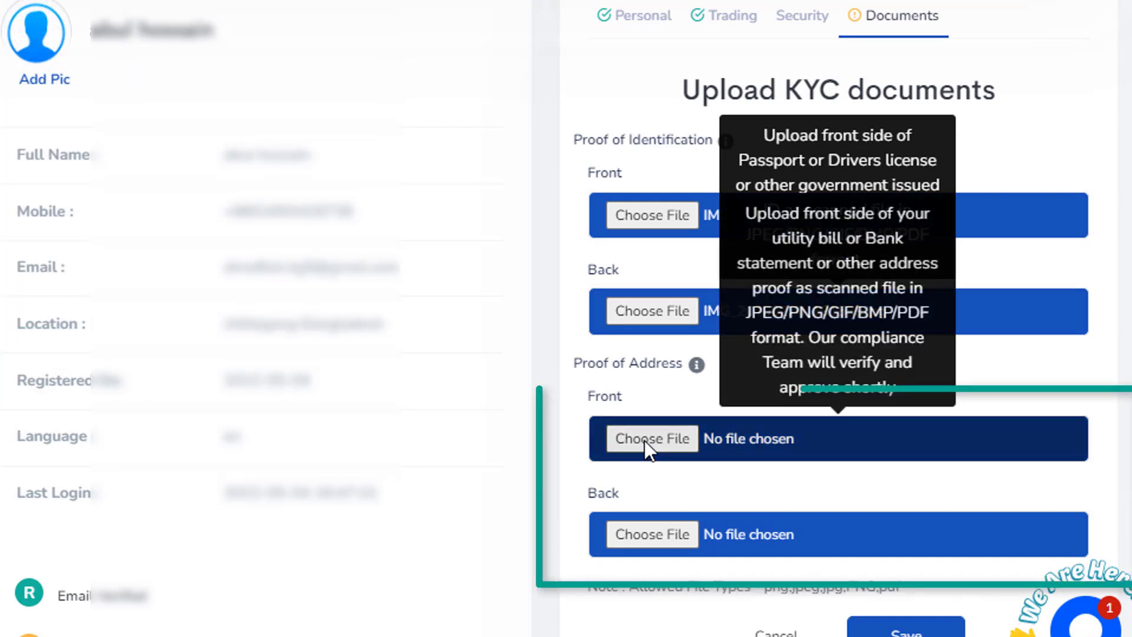
Attach the address proof front image and IMG_20200220_191539.jpg as its back.
{"action": "left_click", "coordinate": [645, 441]}
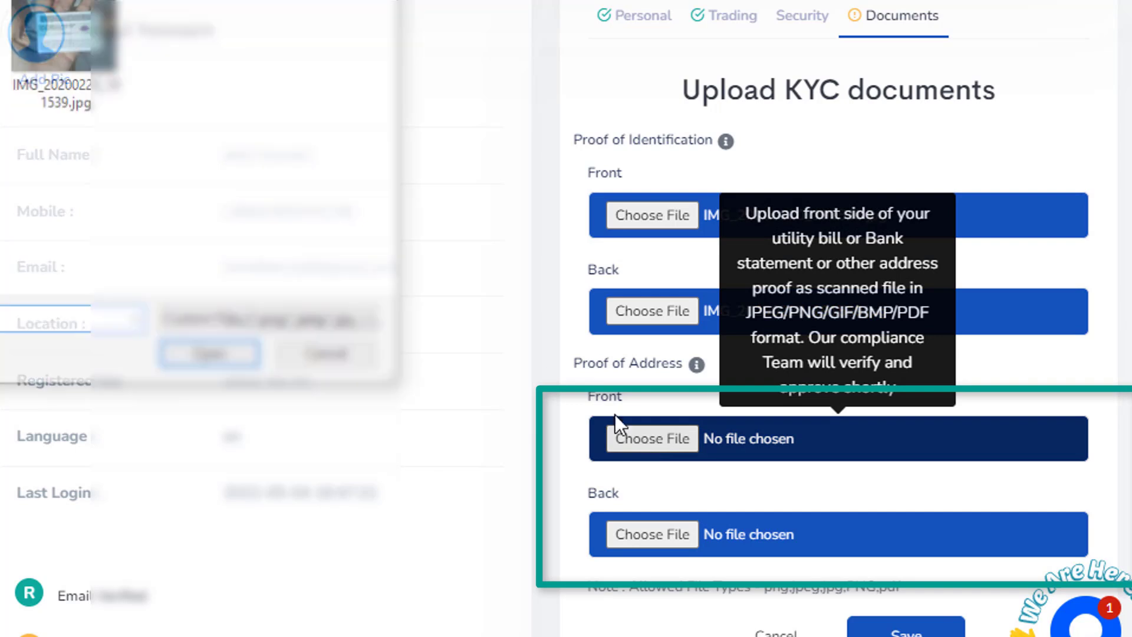
{"action": "key", "text": "Return"}
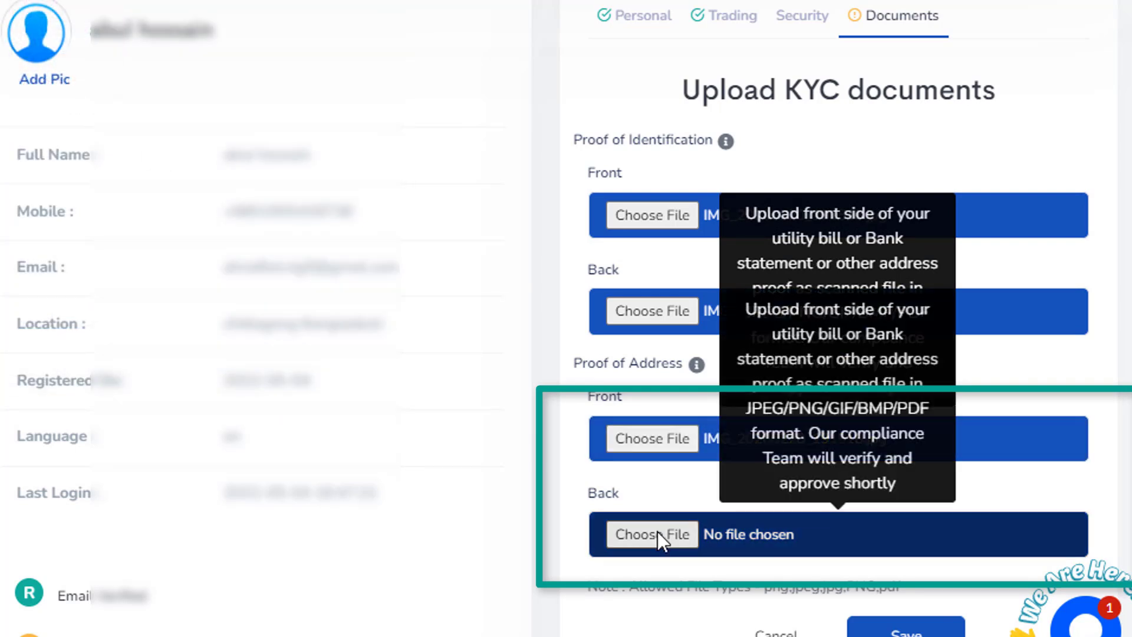
{"action": "left_click", "coordinate": [657, 532]}
{"action": "left_click", "coordinate": [53, 38]}
{"action": "key", "text": "Return"}
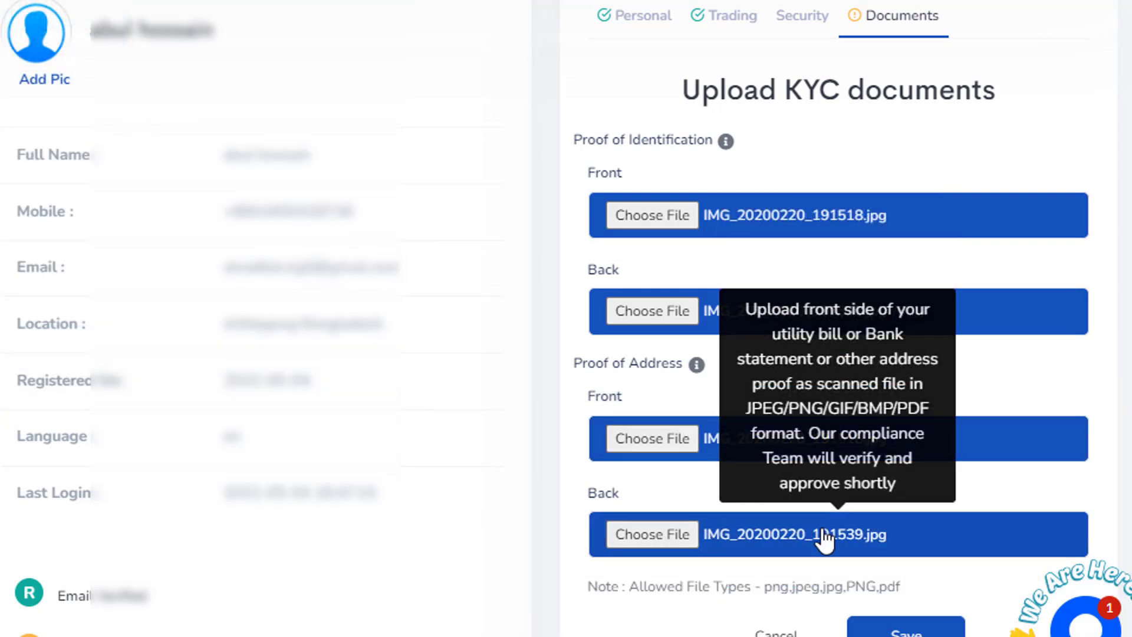
{"action": "scroll", "coordinate": [902, 525], "scroll_direction": "down", "scroll_amount": 2}
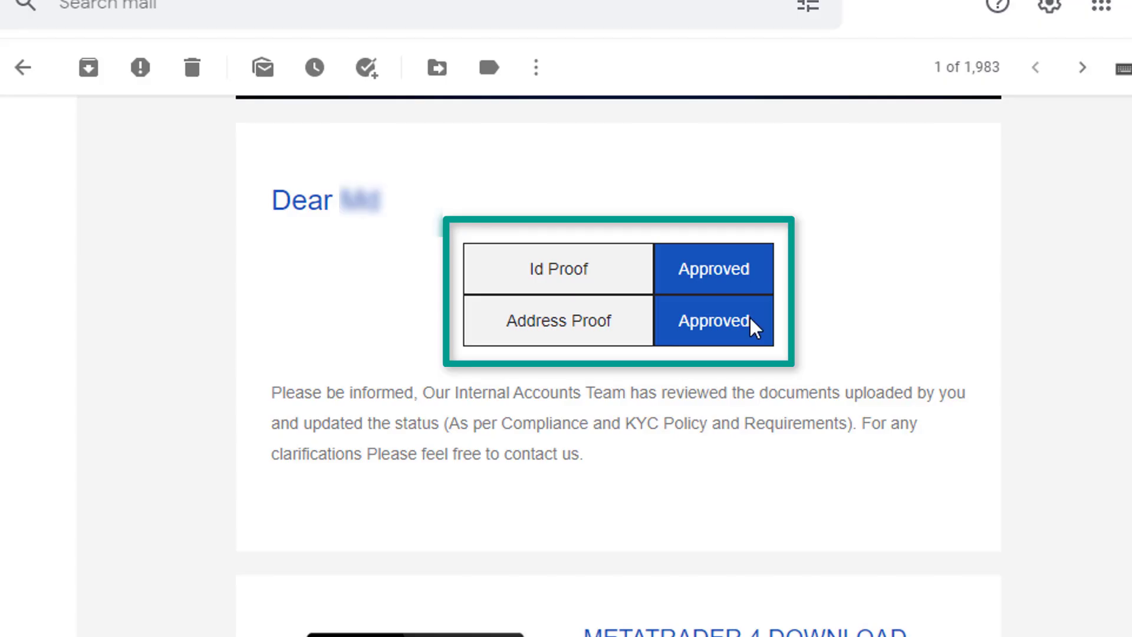
Highlight the Address Proof and Id Proof rows in the email, showing both are Approved.
{"action": "left_click_drag", "start_coordinate": [615, 320], "coordinate": [506, 320]}
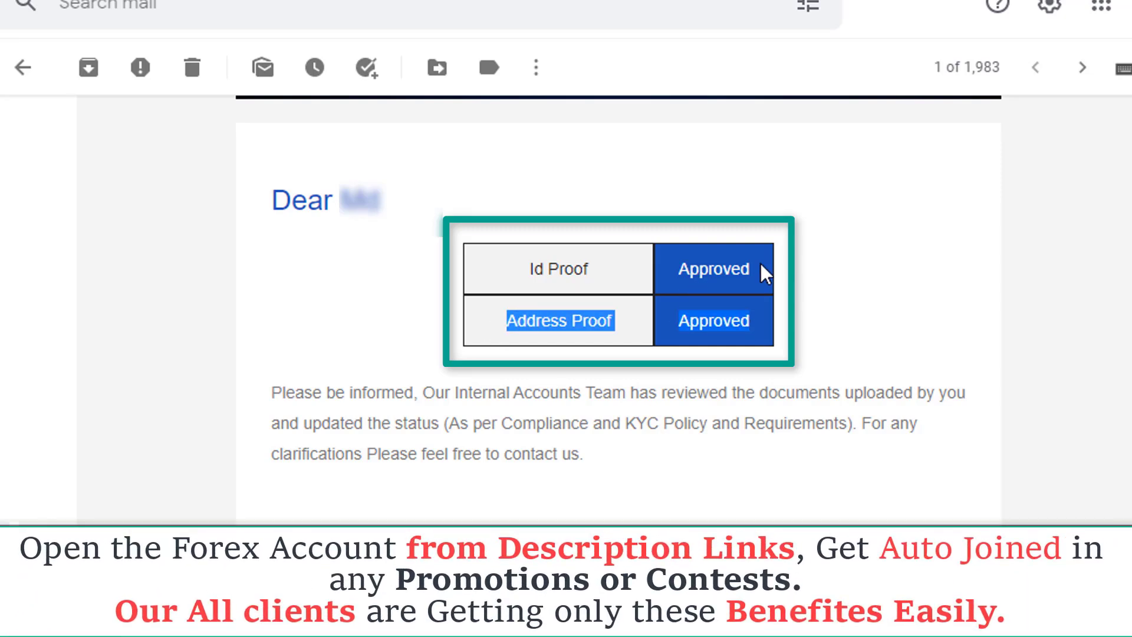
{"action": "double_click", "coordinate": [751, 269]}
{"action": "left_click_drag", "start_coordinate": [589, 269], "coordinate": [482, 266]}
{"action": "left_click", "coordinate": [417, 239]}
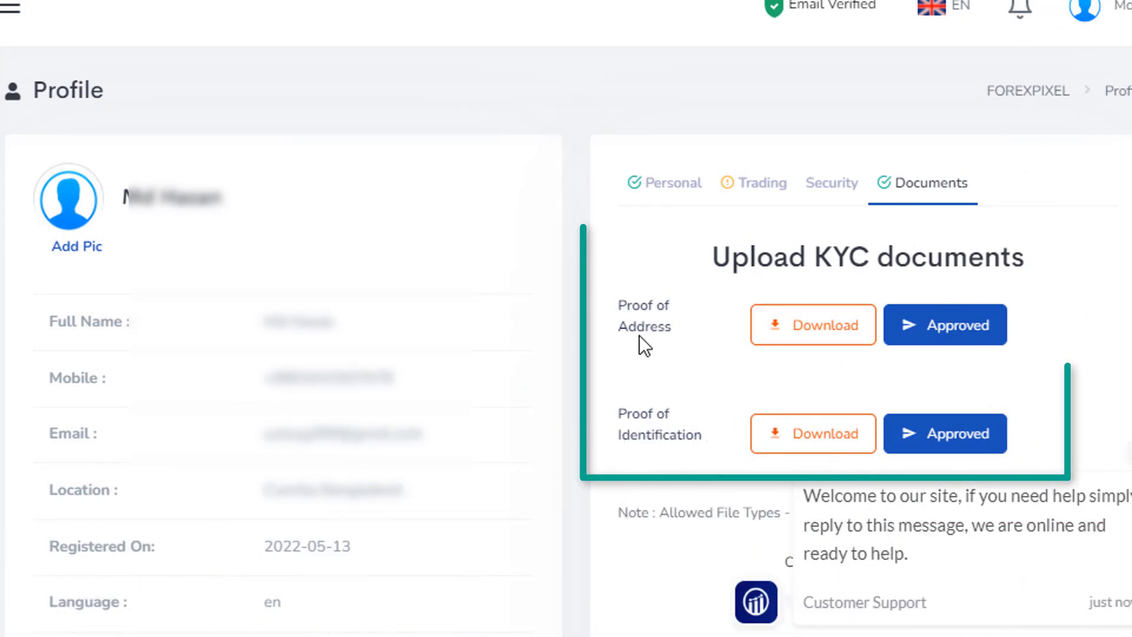
{"action": "left_click_drag", "start_coordinate": [690, 324], "coordinate": [594, 304]}
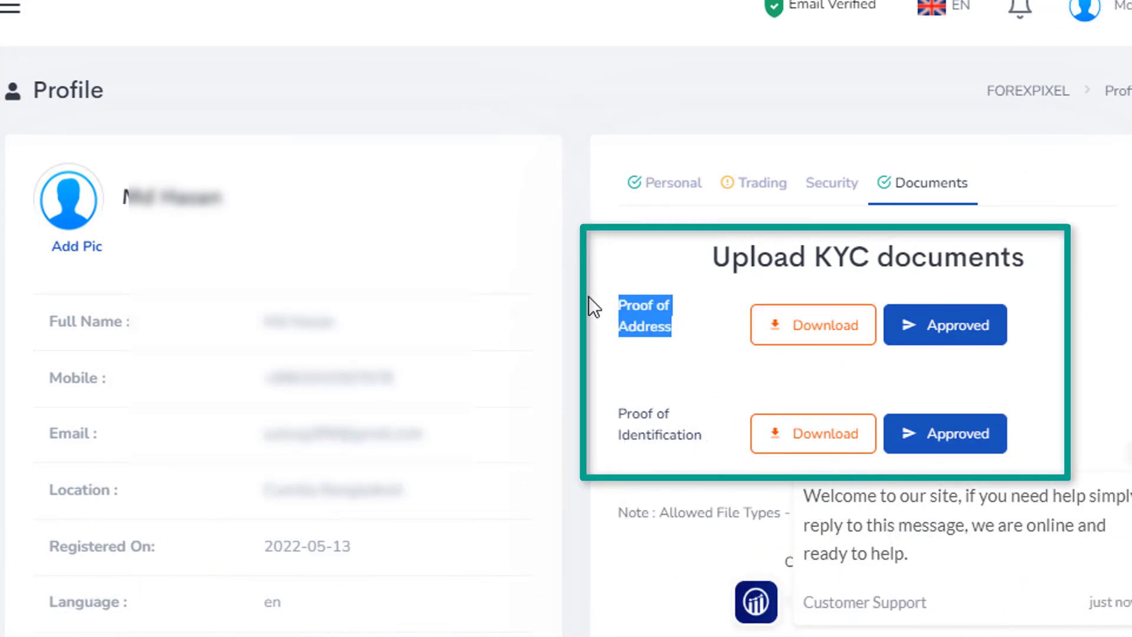
{"action": "left_click_drag", "start_coordinate": [706, 441], "coordinate": [611, 406]}
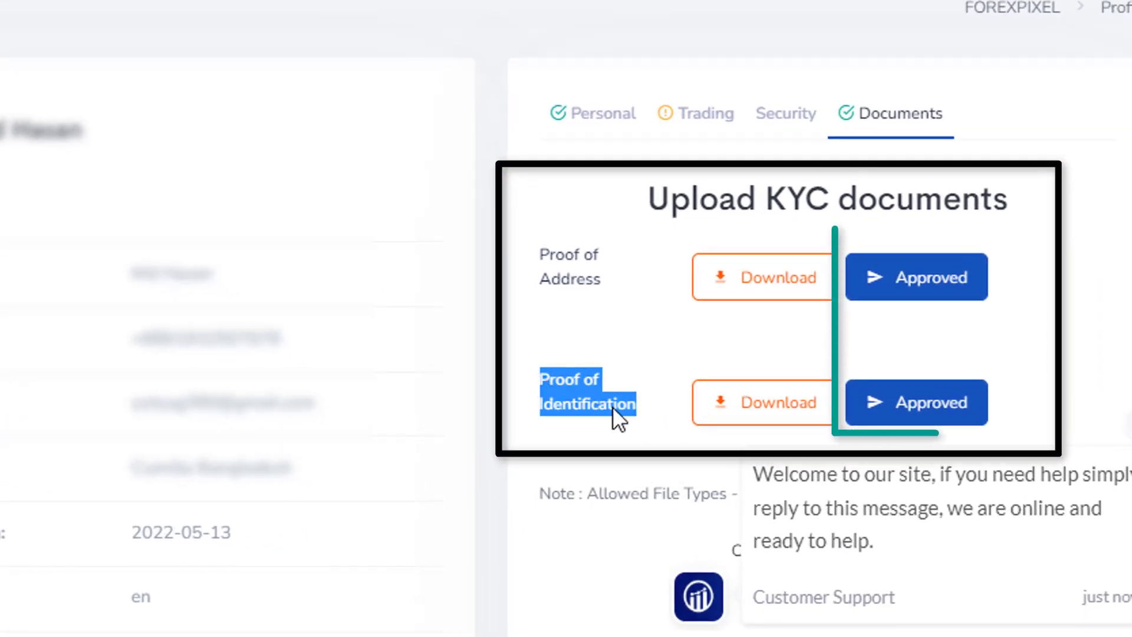
{"action": "left_click", "coordinate": [612, 406]}
{"action": "left_click_drag", "start_coordinate": [633, 404], "coordinate": [505, 407]}
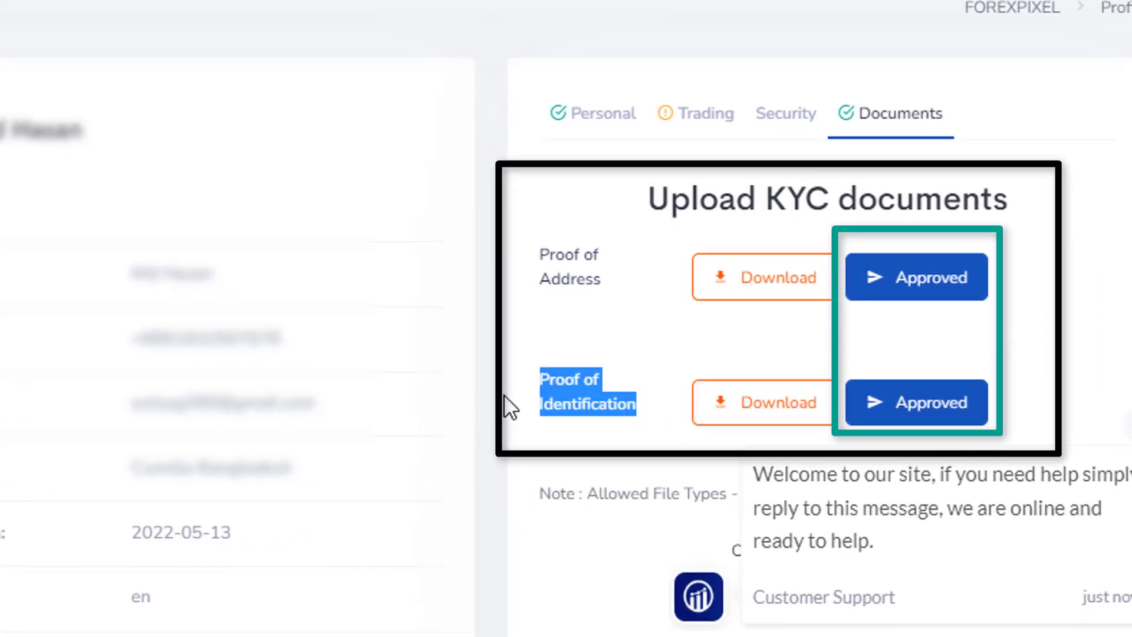
{"action": "left_click", "coordinate": [652, 404]}
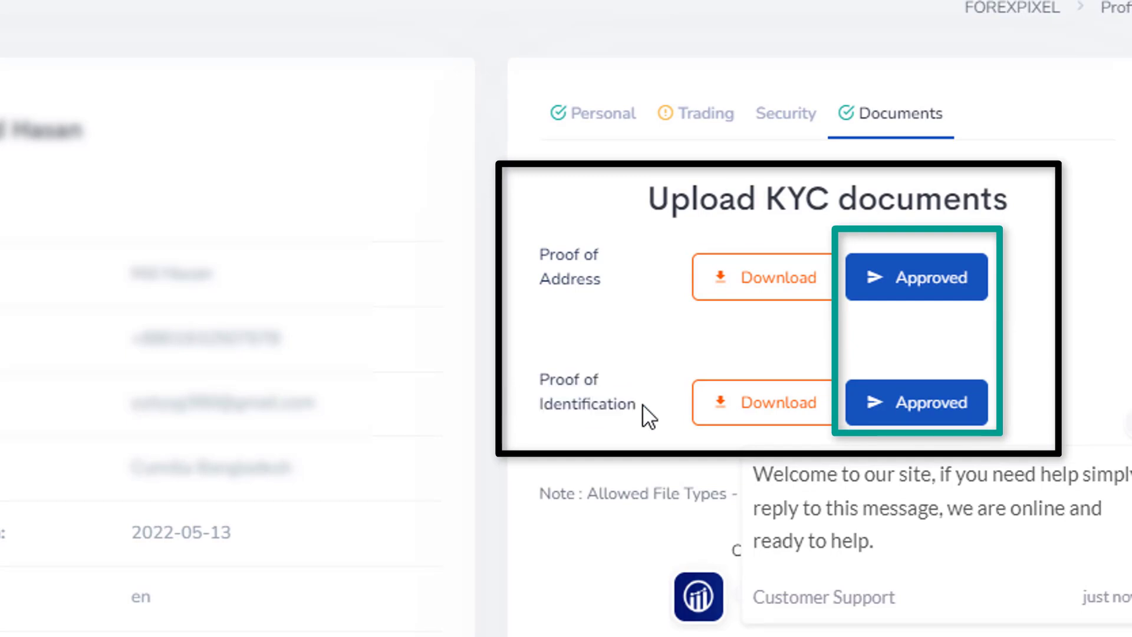
{"action": "left_click_drag", "start_coordinate": [642, 404], "coordinate": [557, 375]}
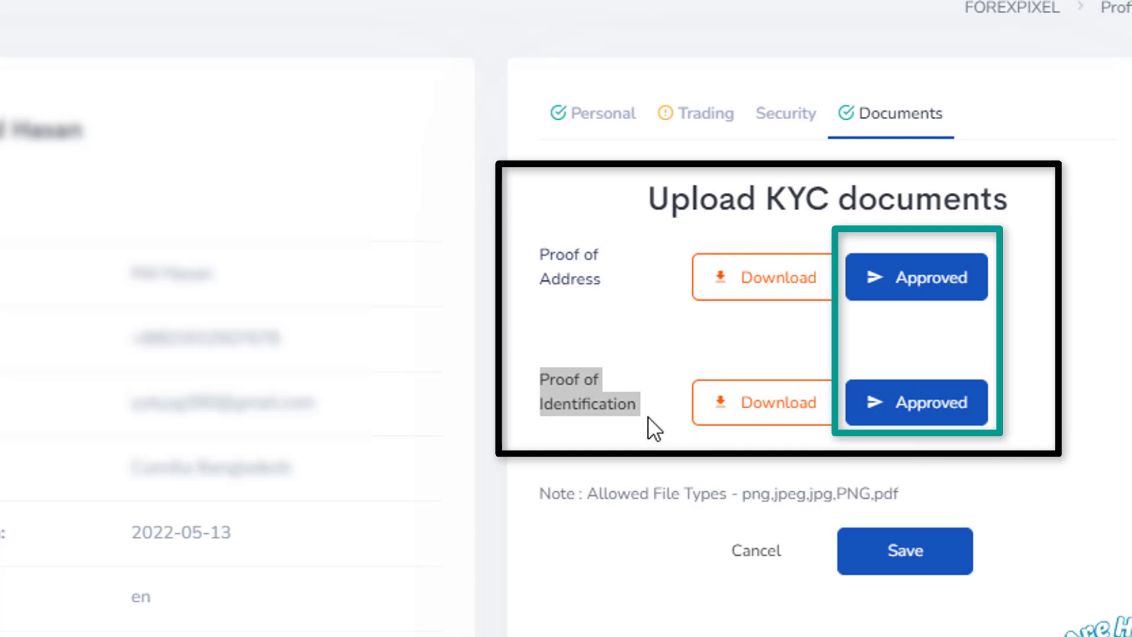
{"action": "left_click", "coordinate": [629, 404]}
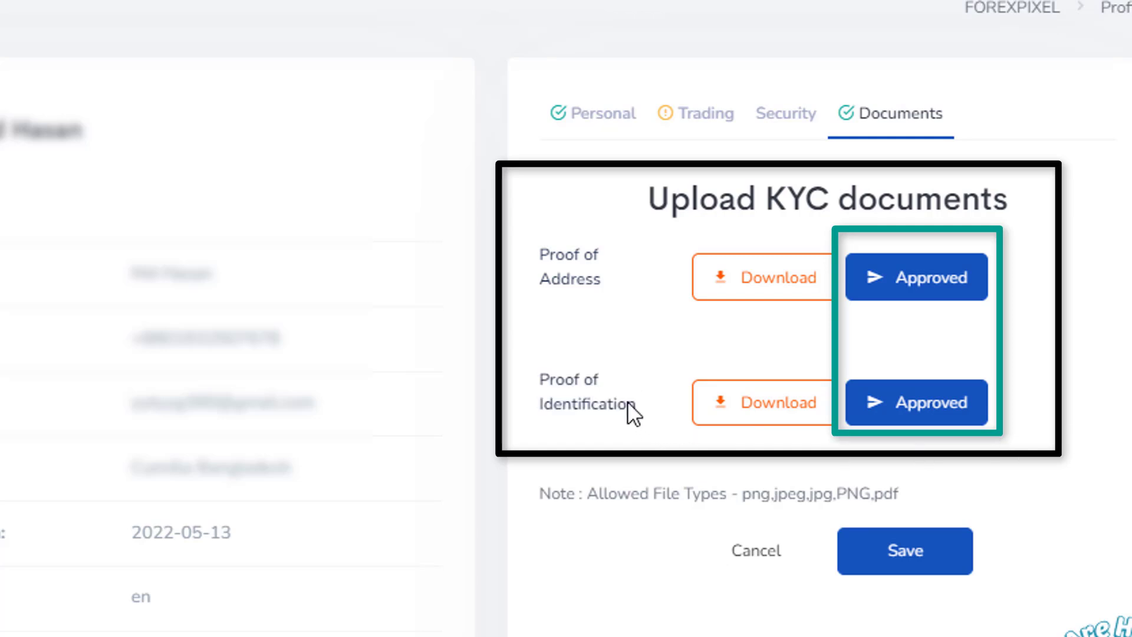
{"action": "double_click", "coordinate": [579, 270]}
{"action": "double_click", "coordinate": [576, 397]}
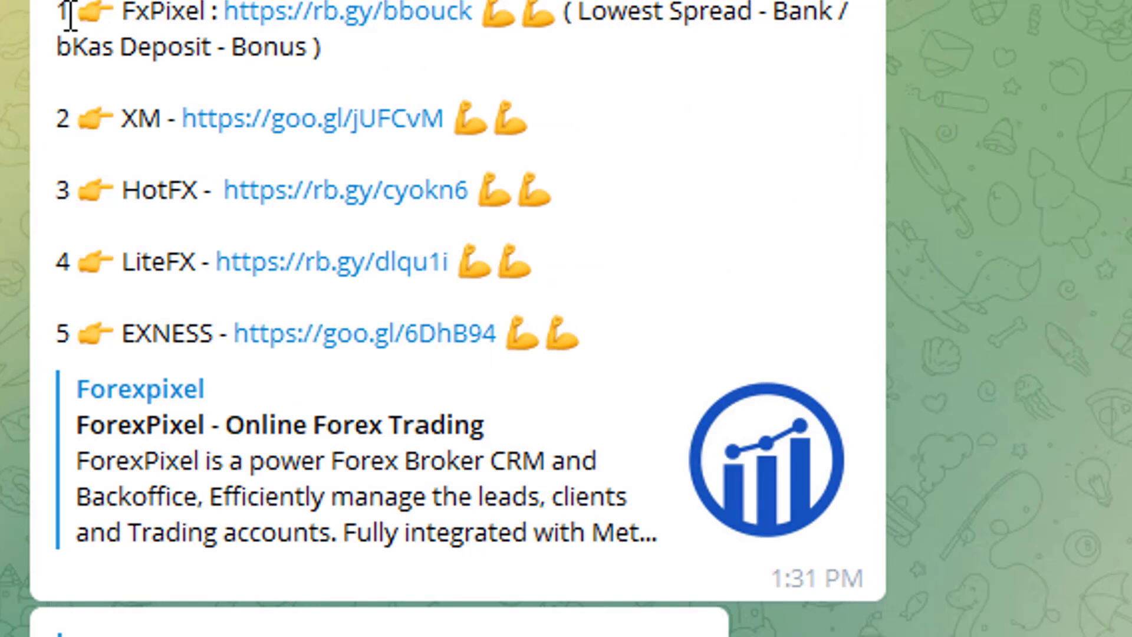
{"action": "left_click_drag", "start_coordinate": [85, 12], "coordinate": [336, 43]}
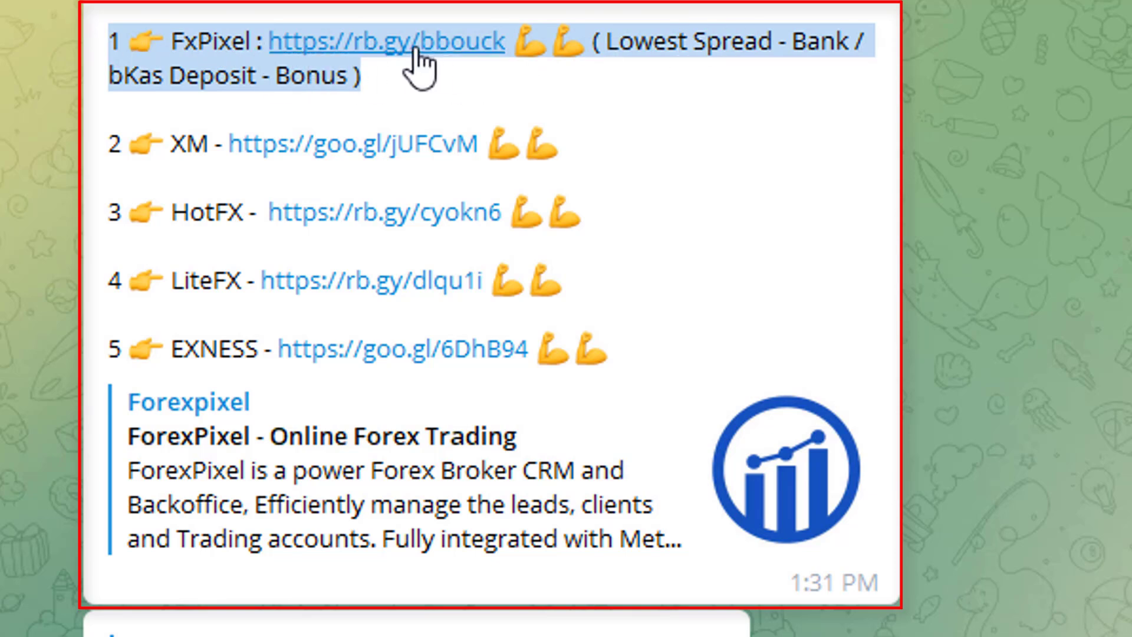
{"action": "left_click", "coordinate": [504, 3]}
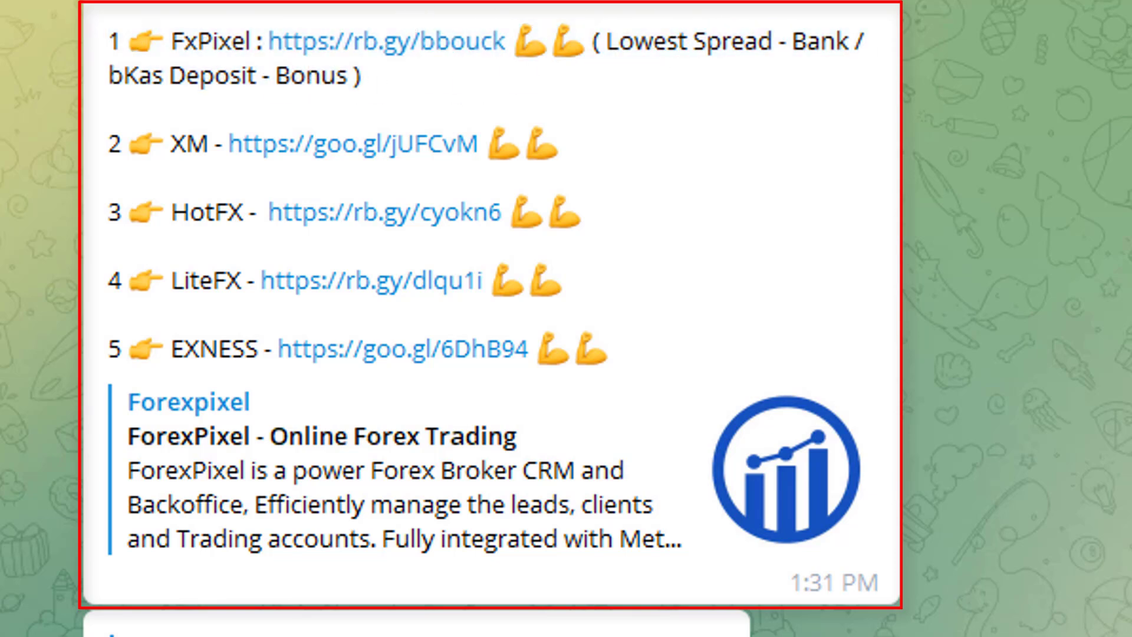
{"action": "left_click_drag", "start_coordinate": [393, 76], "coordinate": [126, 39]}
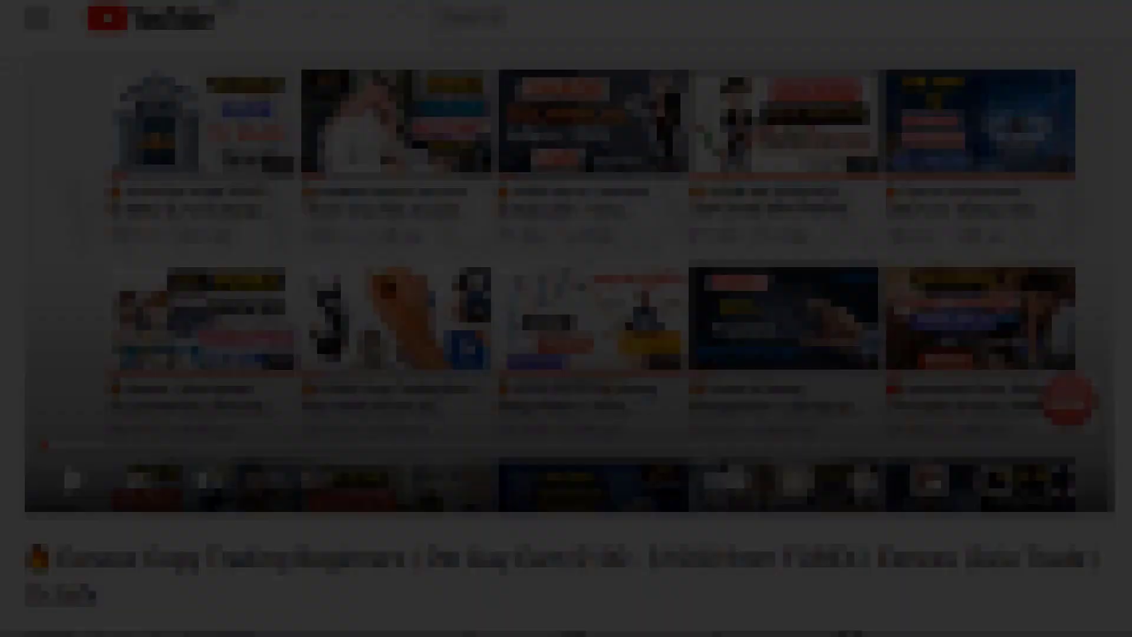
Expand the video description and highlight its five broker link lines.
{"action": "scroll", "coordinate": [566, 319], "scroll_direction": "down", "scroll_amount": 8}
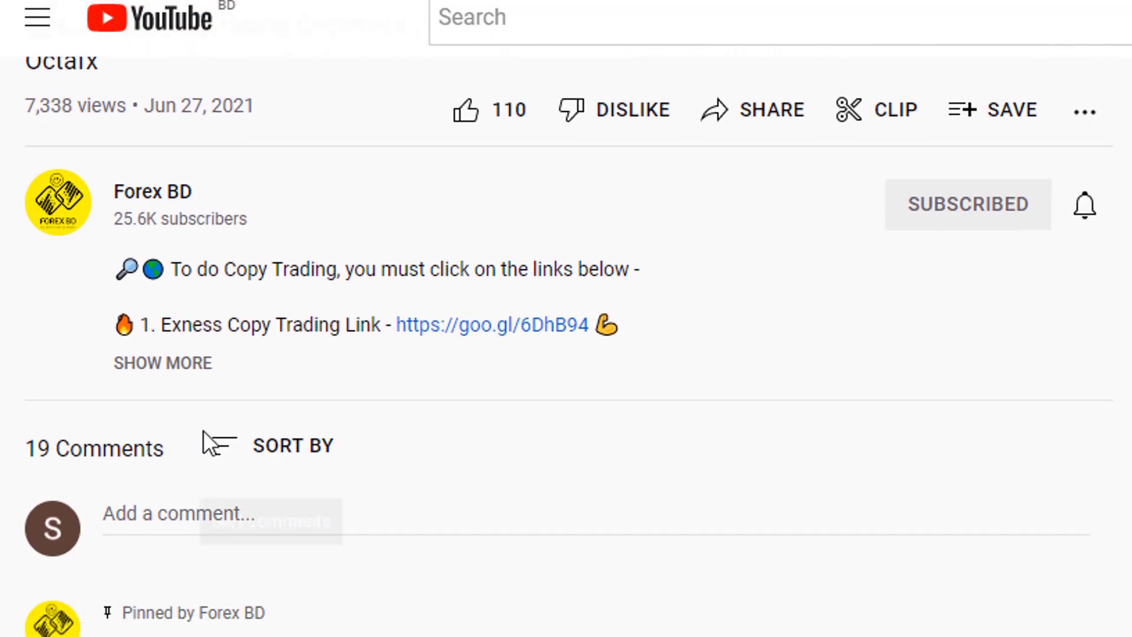
{"action": "left_click", "coordinate": [191, 363]}
{"action": "scroll", "coordinate": [188, 330], "scroll_direction": "down", "scroll_amount": 5}
{"action": "mouse_move", "coordinate": [103, 159]}
{"action": "left_mouse_down"}
{"action": "mouse_move", "coordinate": [462, 379]}
{"action": "mouse_move", "coordinate": [413, 382]}
{"action": "left_mouse_up"}
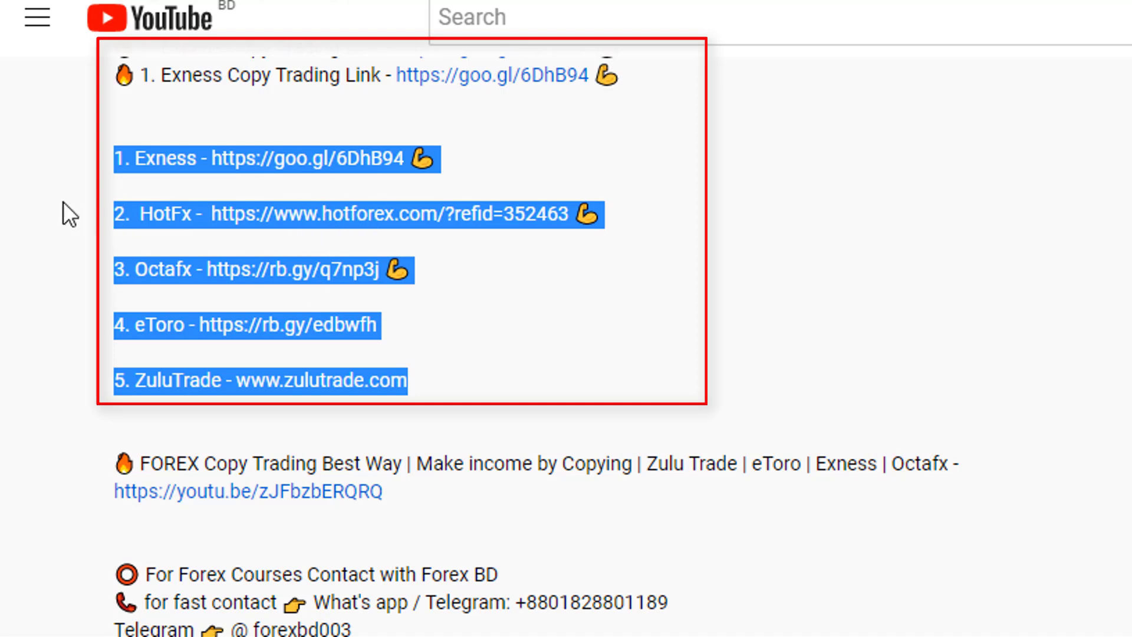
{"action": "left_click_drag", "start_coordinate": [90, 148], "coordinate": [470, 387]}
{"action": "left_click_drag", "start_coordinate": [53, 182], "coordinate": [494, 404]}
{"action": "left_click_drag", "start_coordinate": [46, 184], "coordinate": [475, 416]}
{"action": "left_click_drag", "start_coordinate": [35, 151], "coordinate": [466, 406]}
Scroll further down the description and select the remaining broker links through Traders Way.
{"action": "scroll", "coordinate": [442, 374], "scroll_direction": "down", "scroll_amount": 10}
{"action": "scroll", "coordinate": [353, 365], "scroll_direction": "down", "scroll_amount": 2}
{"action": "left_click_drag", "start_coordinate": [117, 205], "coordinate": [698, 592]}
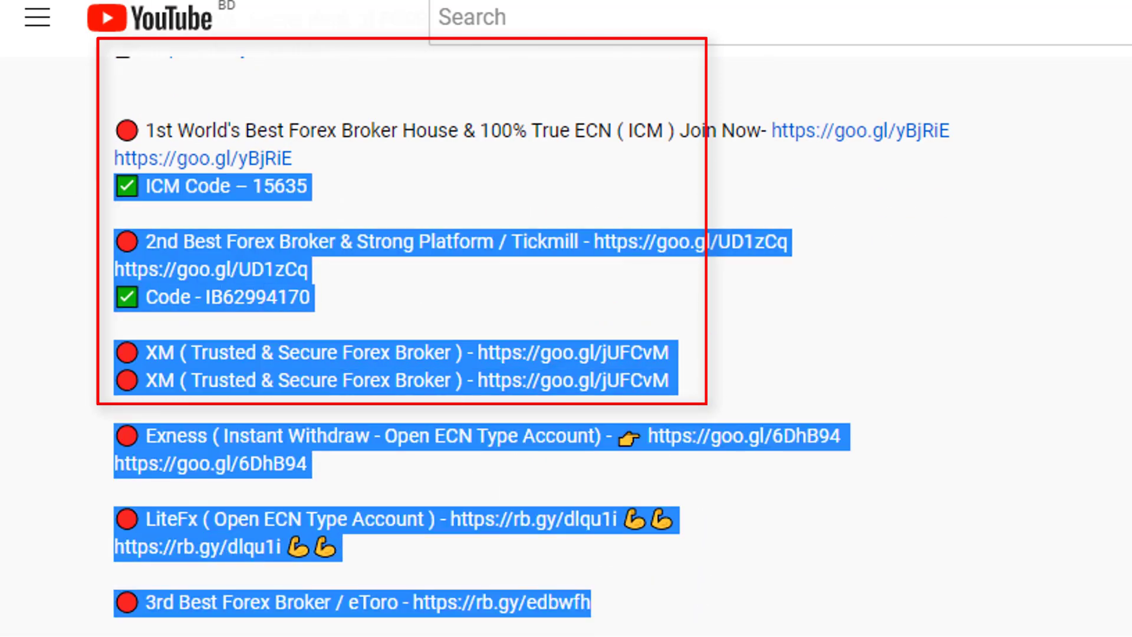
{"action": "scroll", "coordinate": [236, 354], "scroll_direction": "down", "scroll_amount": 1}
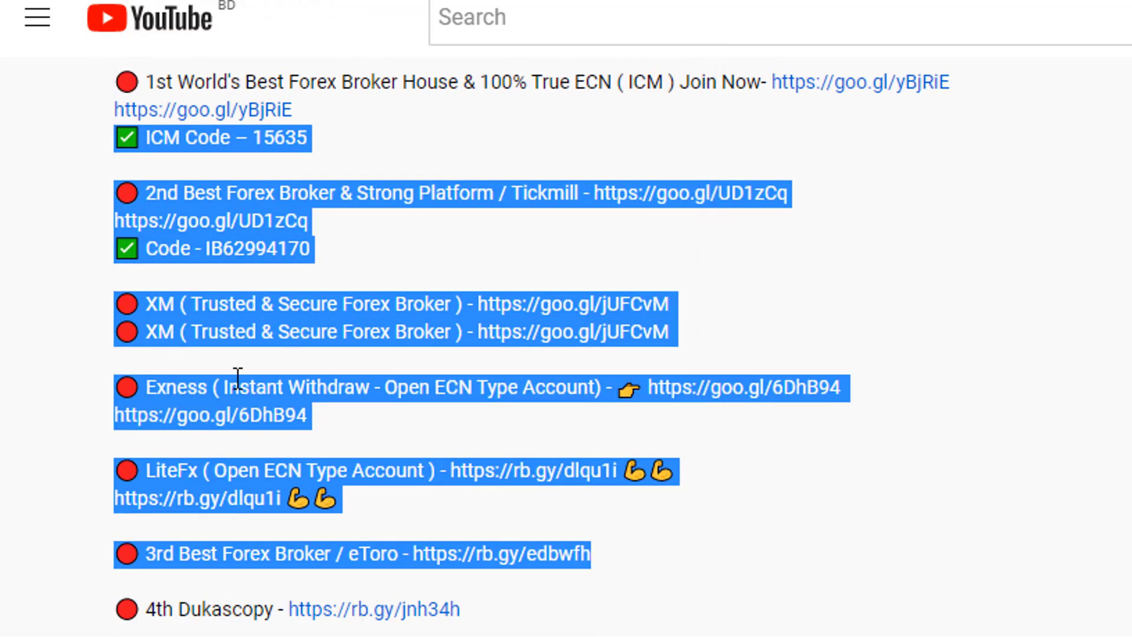
{"action": "scroll", "coordinate": [216, 352], "scroll_direction": "down", "scroll_amount": 5}
{"action": "left_click_drag", "start_coordinate": [62, 337], "coordinate": [523, 475]}
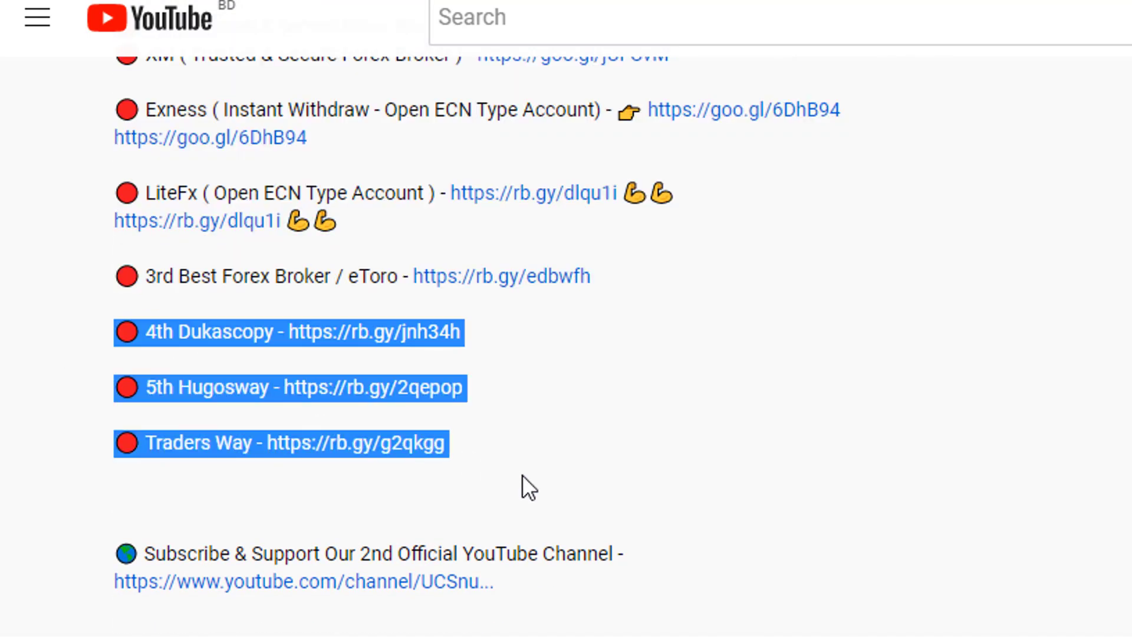